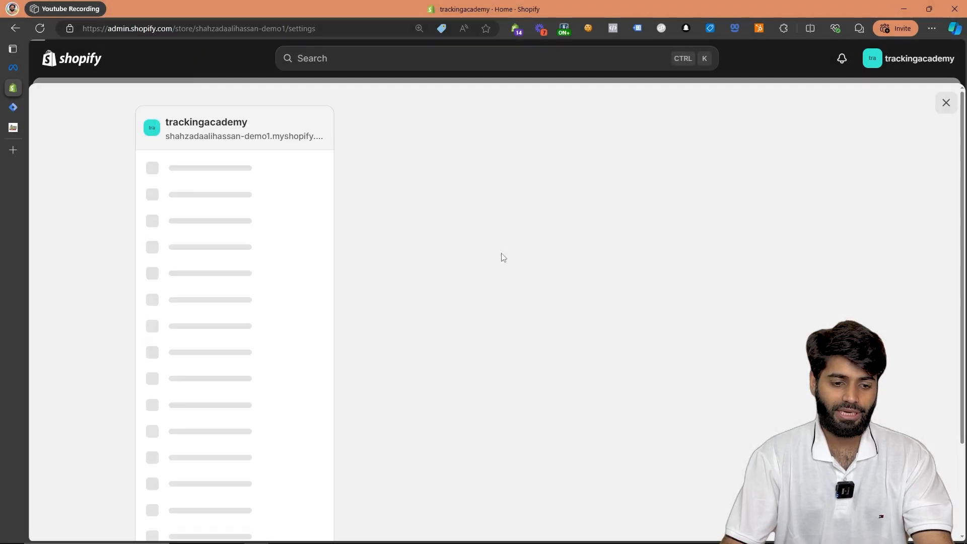
# Add a custom pixel named "Meta ViewContent DataLayer" in the store's customer events settings.
pyautogui.click(212, 458)
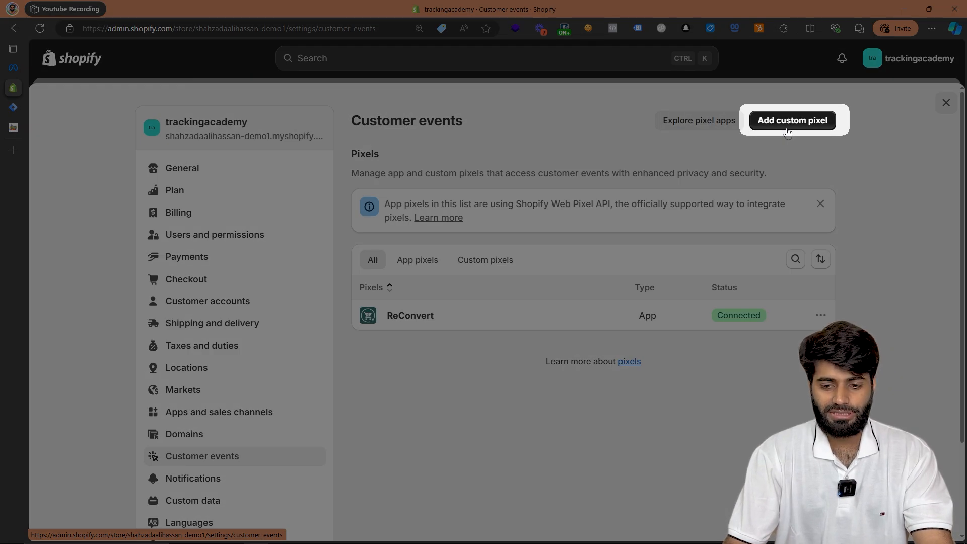
pyautogui.click(788, 133)
pyautogui.click(547, 300)
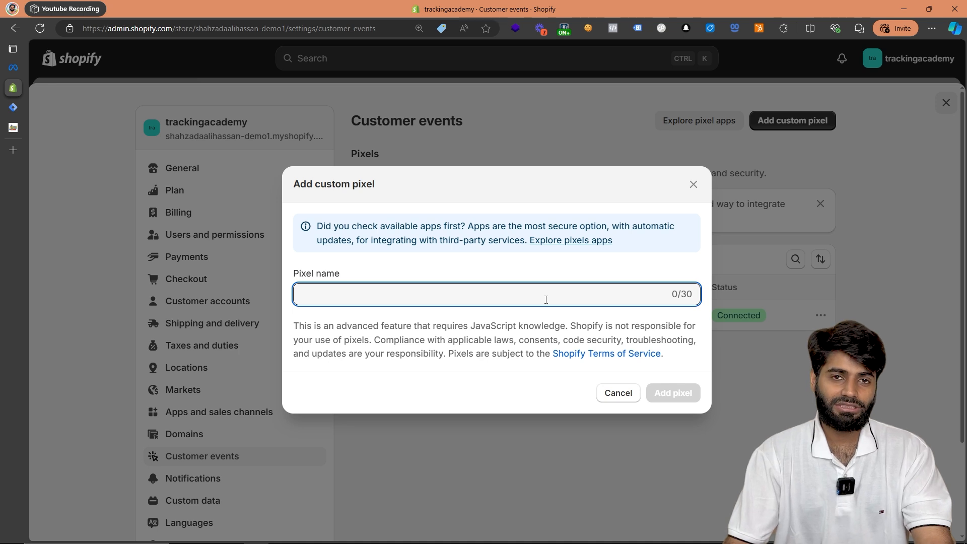
pyautogui.write('Meta ViewC')
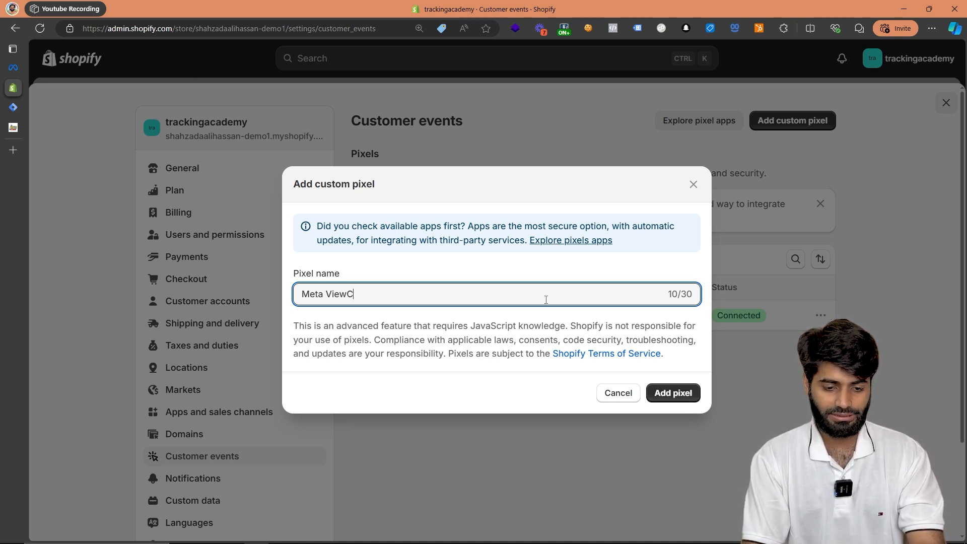
pyautogui.write('ontent DtaataLayer')
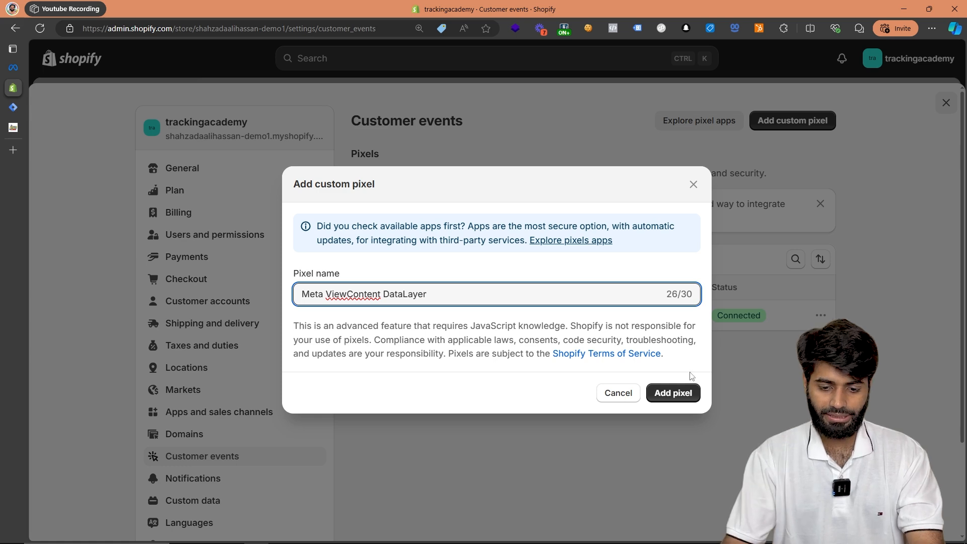
pyautogui.click(673, 394)
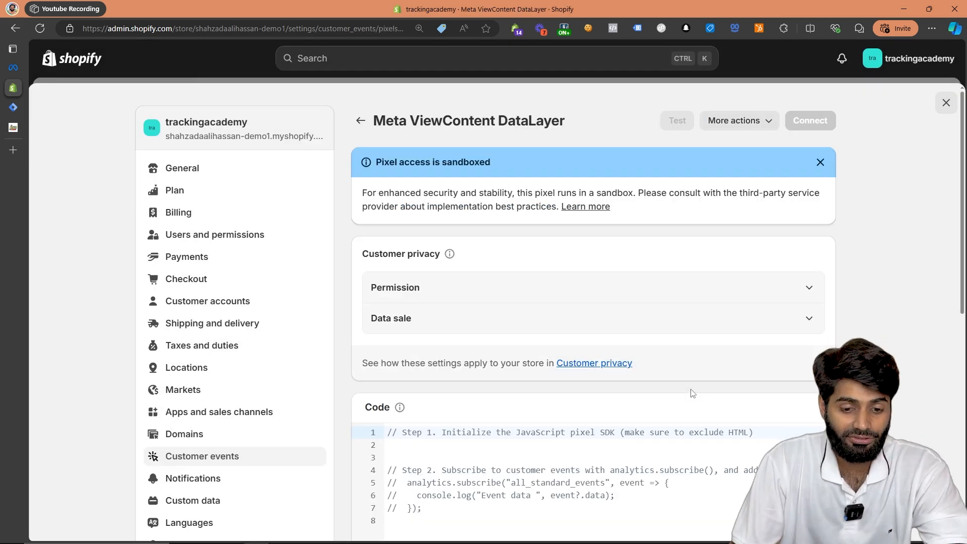
# Set the pixel's customer privacy permission to Not required and data sale to "Data collected does not qualify as data sale".
pyautogui.click(483, 292)
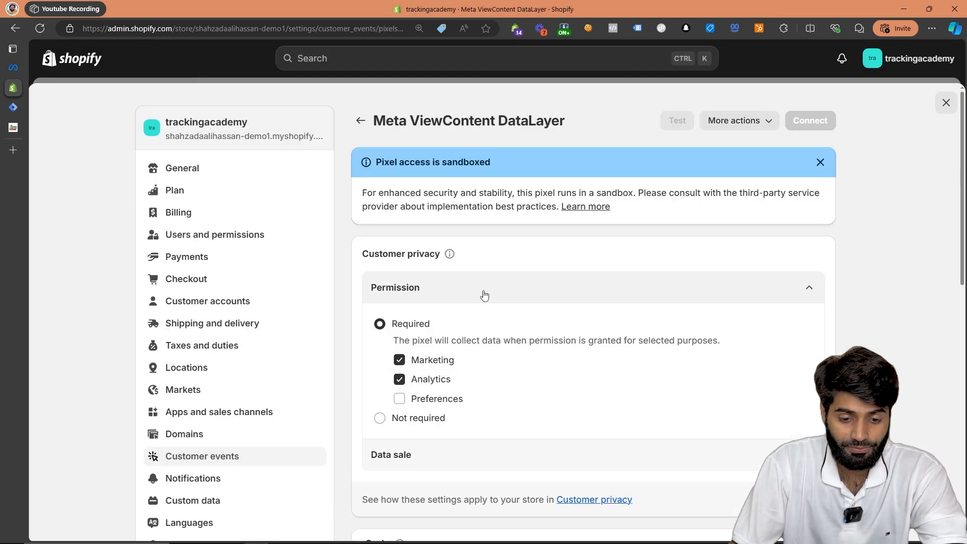
pyautogui.click(418, 422)
pyautogui.click(443, 402)
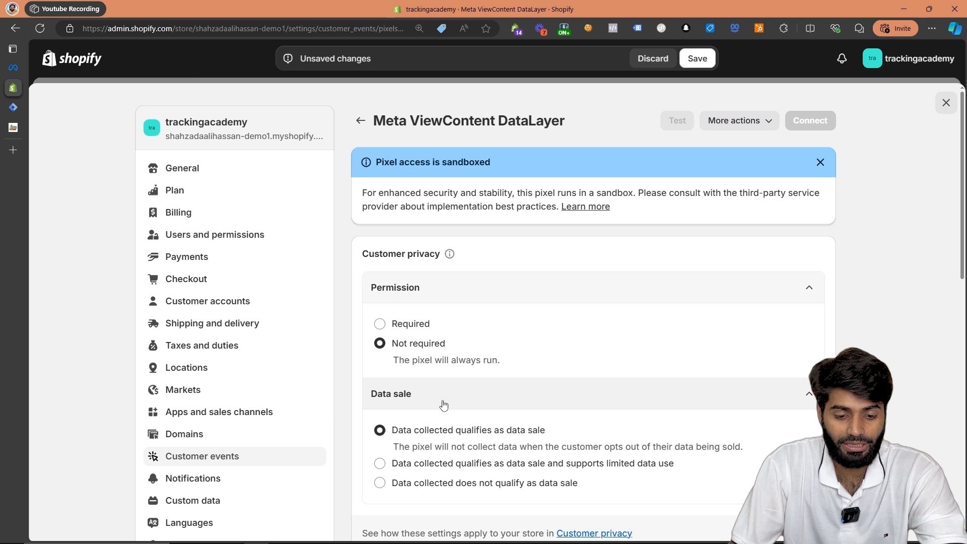
pyautogui.click(428, 485)
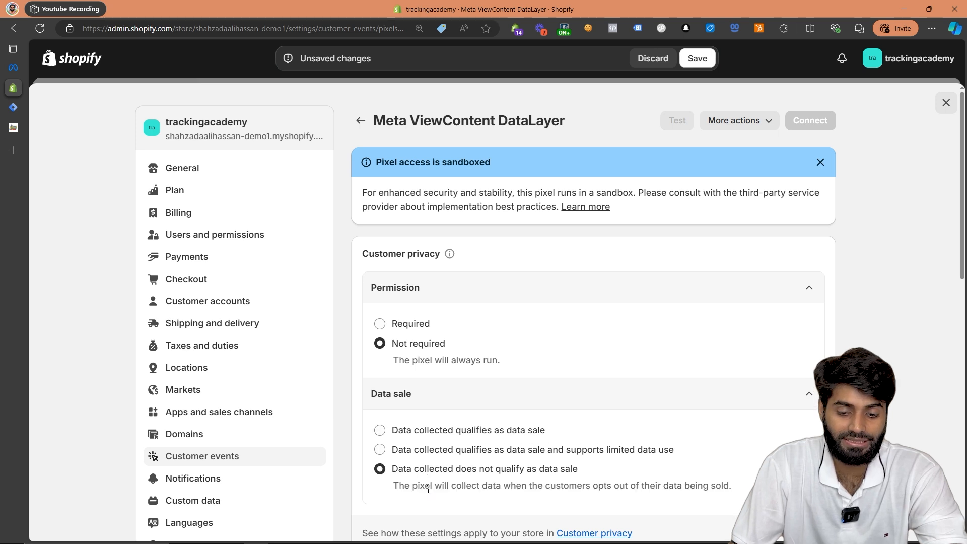
pyautogui.click(449, 402)
pyautogui.click(455, 291)
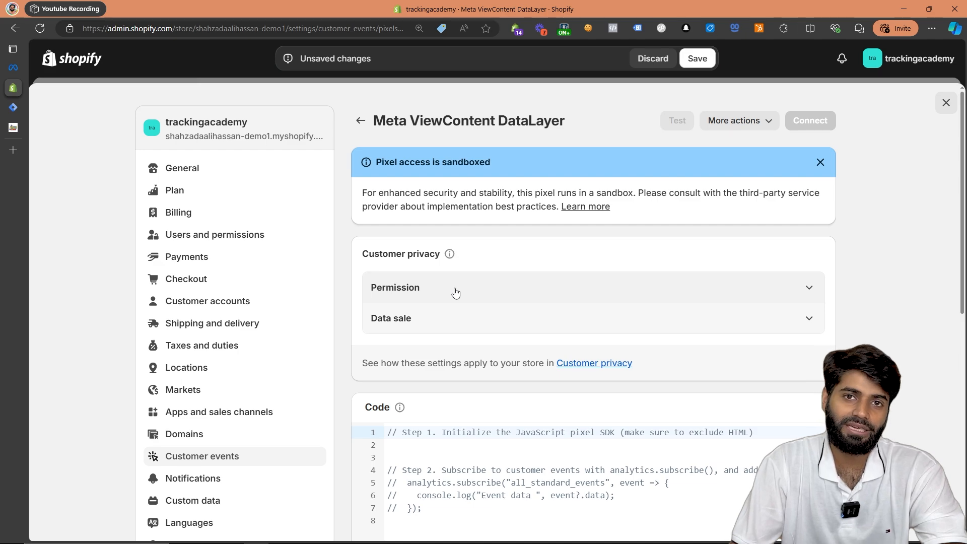
# Copy the JavaScript data layer code for the View Item event from the TrackingAcademy blog article.
pyautogui.click(13, 127)
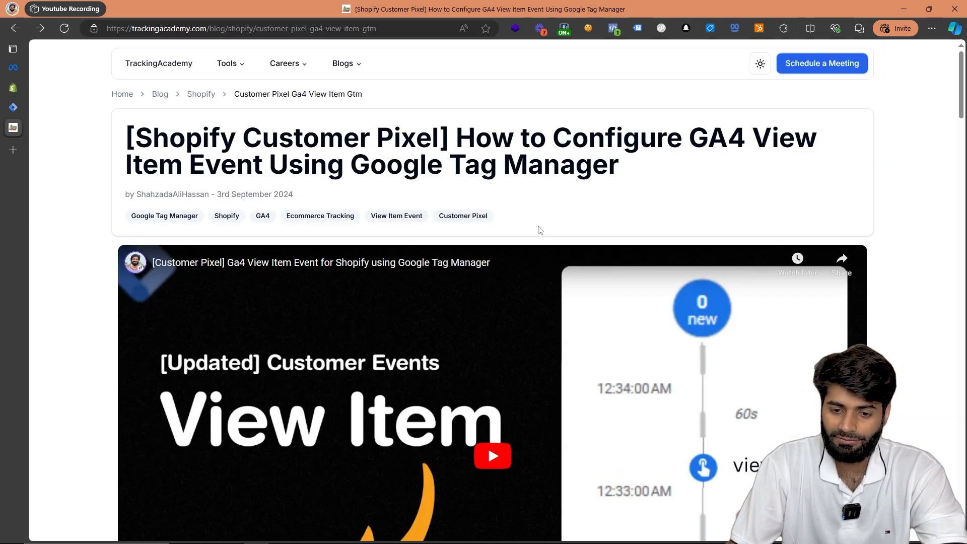
pyautogui.scroll(-15, 540, 230)
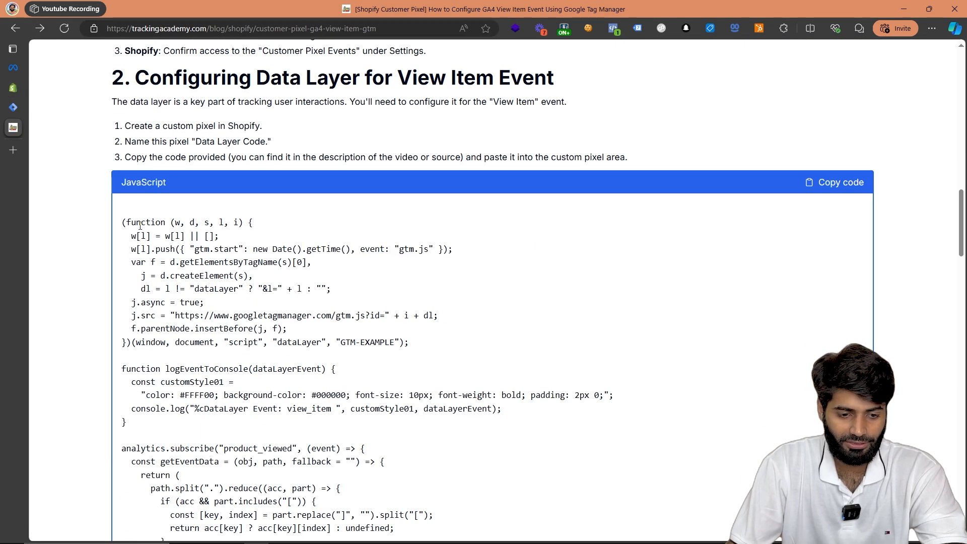
pyautogui.moveTo(141, 225); pyautogui.dragTo(417, 476)
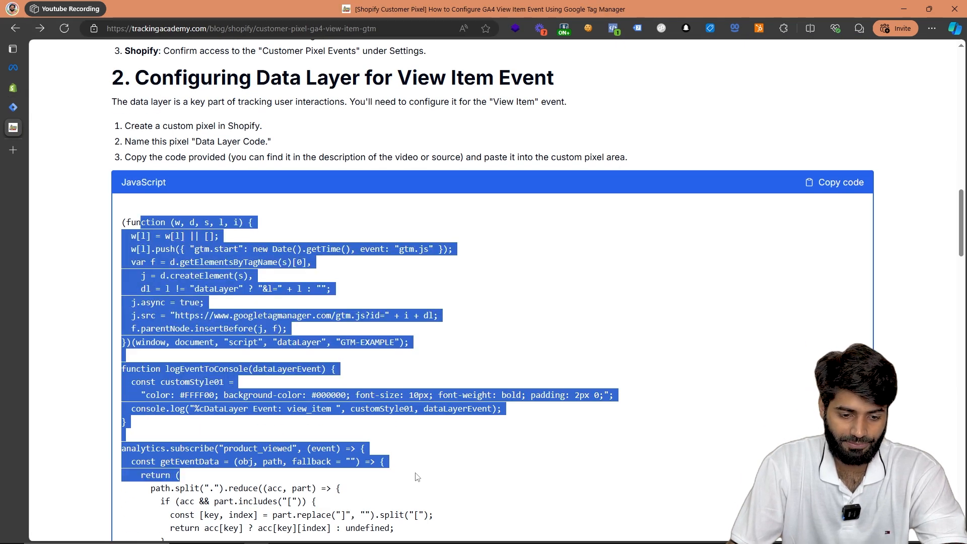
pyautogui.click(823, 188)
# Return to the Shopify pixel, replace all its default code with the copied script, and highlight the view_item event name.
pyautogui.moveTo(8, 183)
pyautogui.click(13, 88)
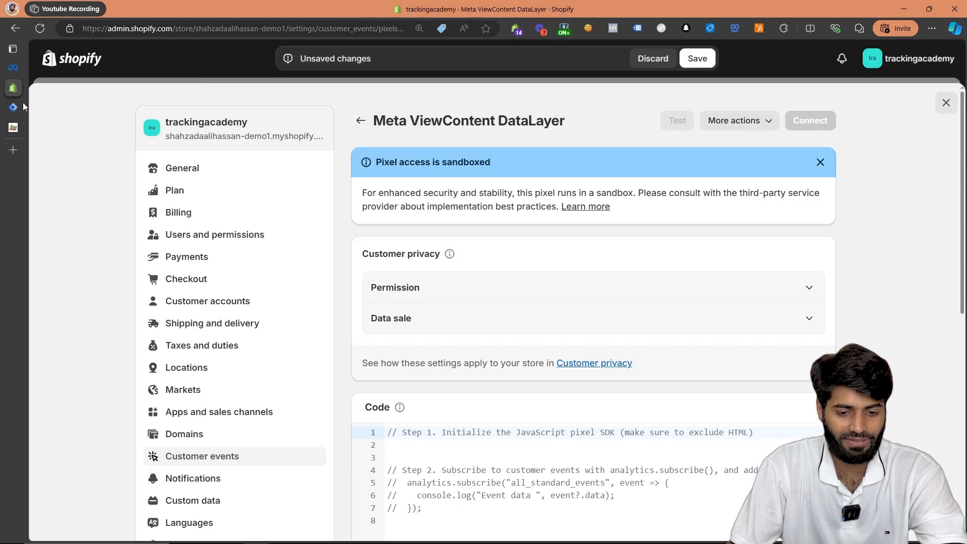
pyautogui.scroll(-3, 450, 441)
pyautogui.hotkey('ctrl', 'a')
pyautogui.hotkey('ctrl', 'v')
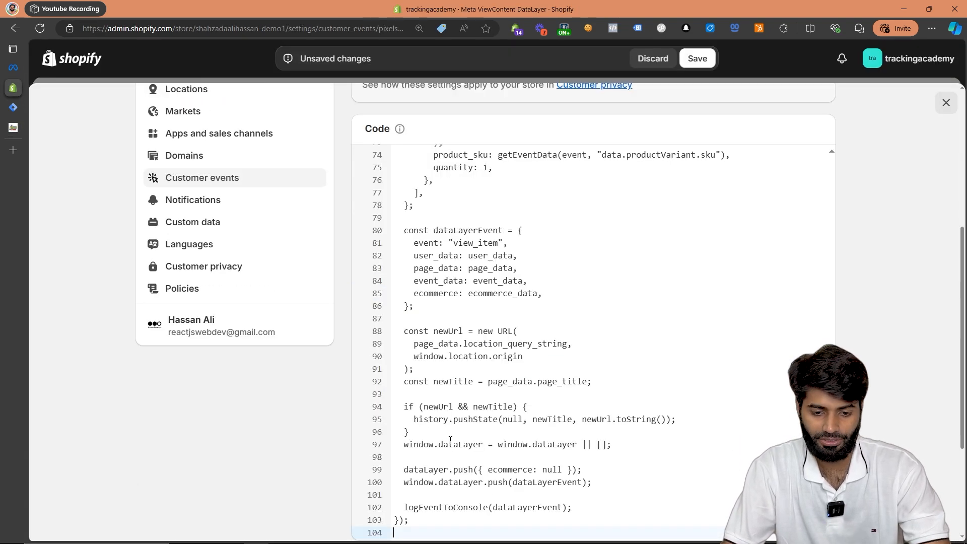
pyautogui.doubleClick(486, 246)
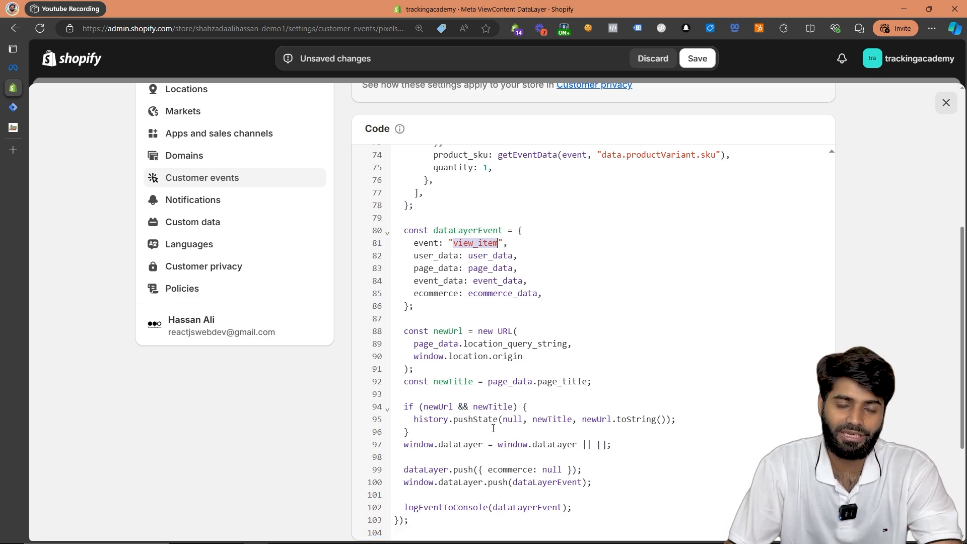
# Replace EXAMPLE in the script's GTM container ID with PQ5J2WZP, copied from the install snippet in Google Tag Manager.
pyautogui.scroll(15, 494, 429)
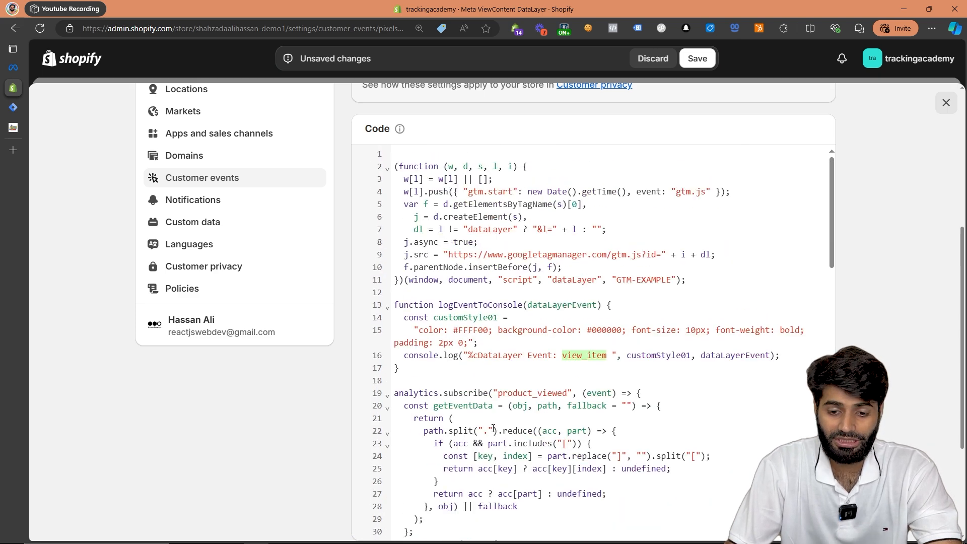
pyautogui.doubleClick(647, 353)
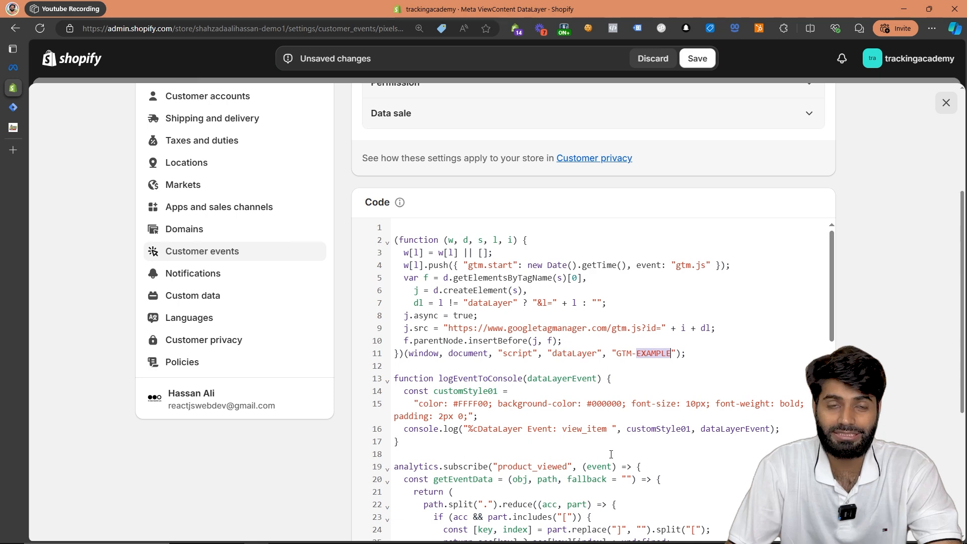
pyautogui.click(16, 109)
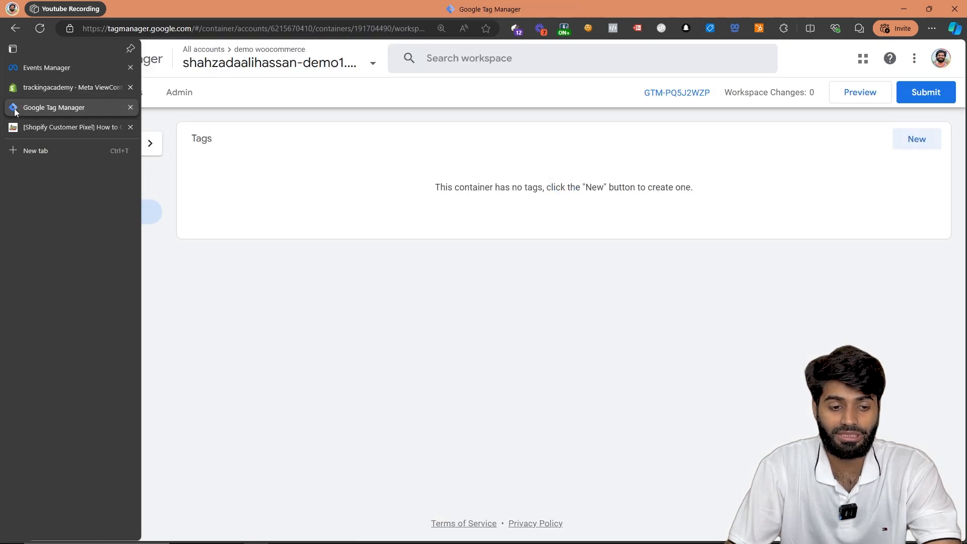
pyautogui.click(665, 93)
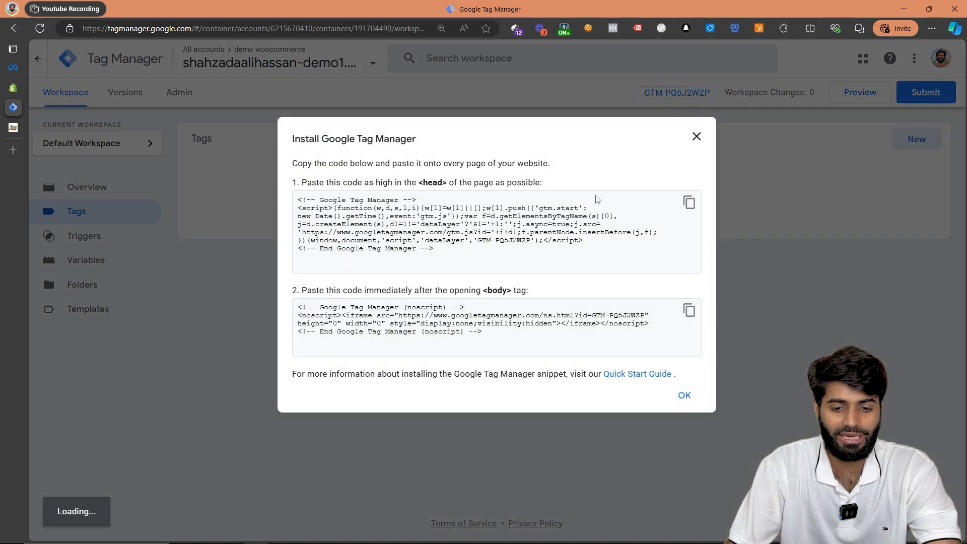
pyautogui.doubleClick(521, 240)
pyautogui.rightClick(517, 237)
pyautogui.click(531, 245)
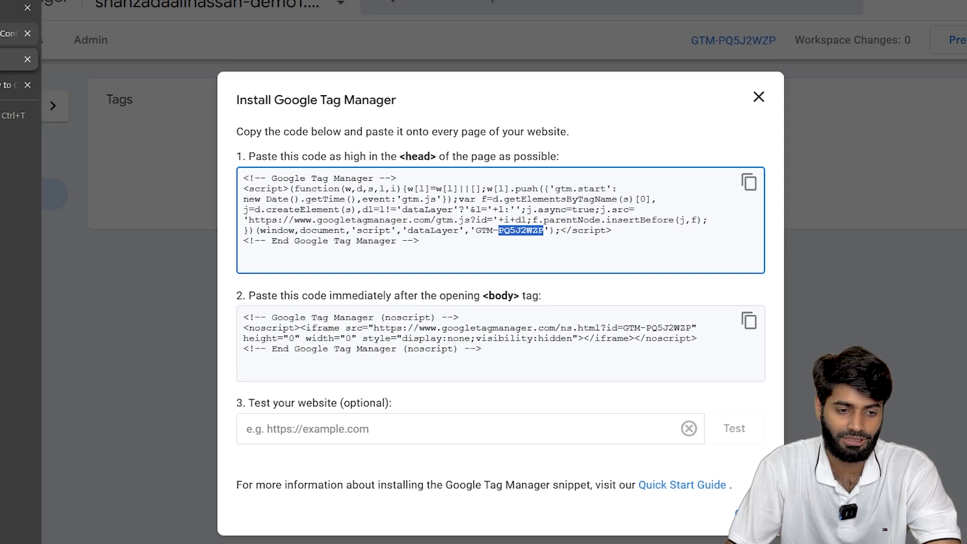
pyautogui.click(15, 87)
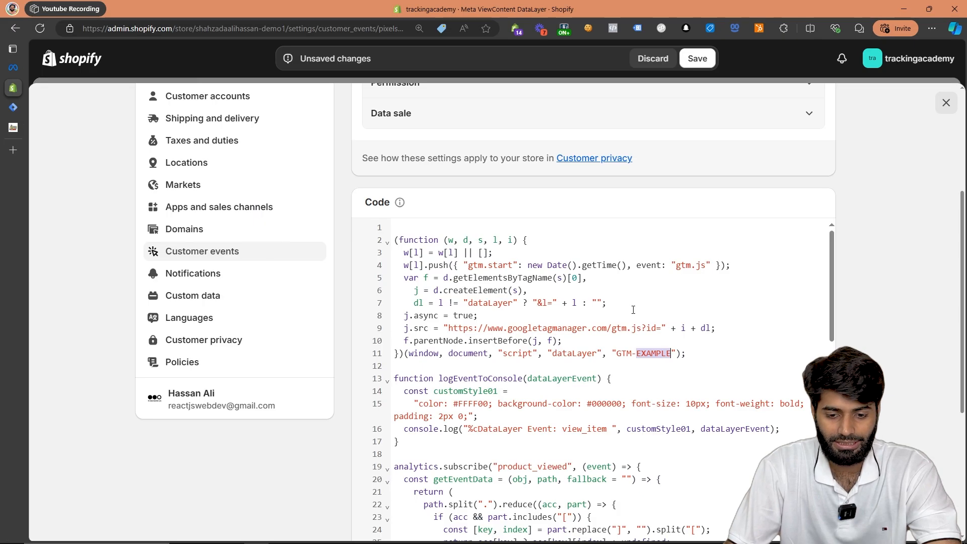
pyautogui.rightClick(655, 357)
pyautogui.click(686, 190)
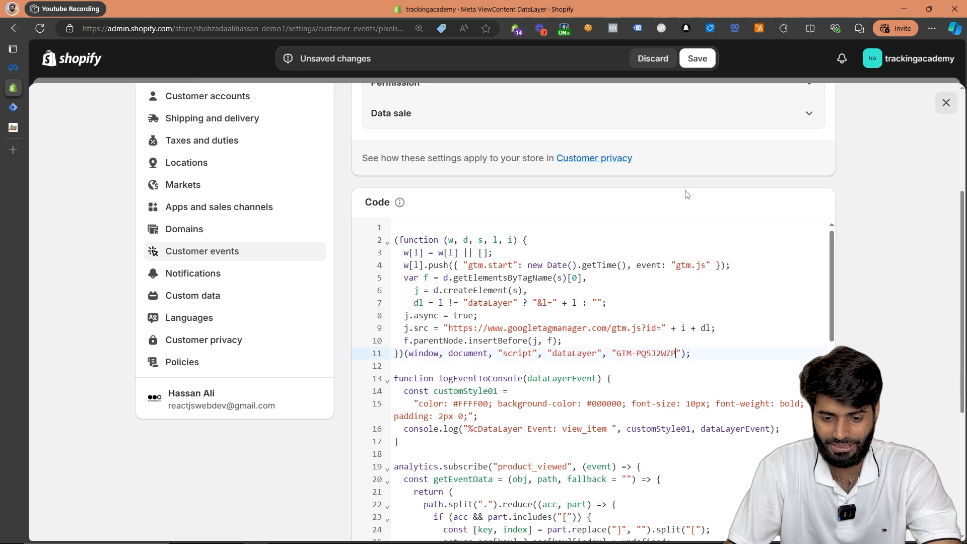
# Save the Meta ViewContent DataLayer pixel and connect it to the store.
pyautogui.scroll(4, 728, 242)
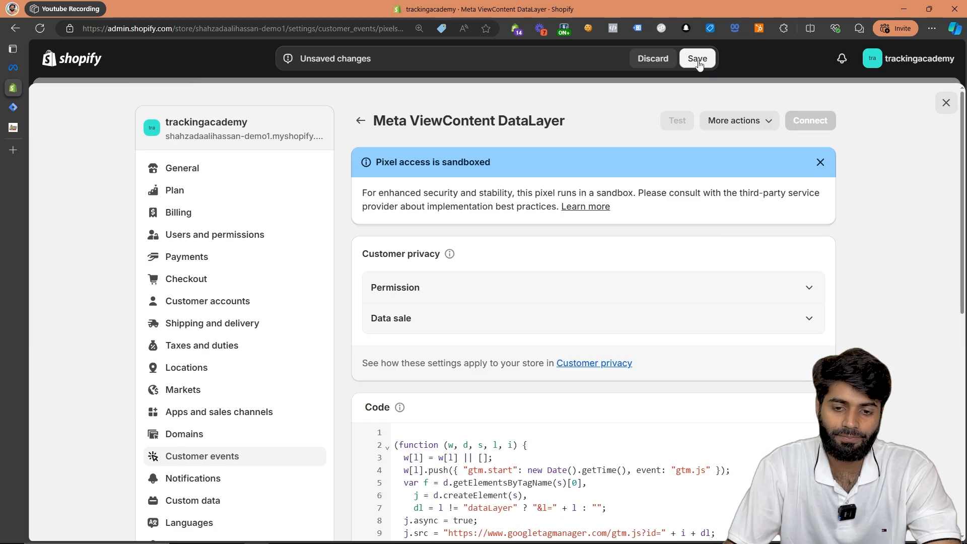
pyautogui.click(700, 65)
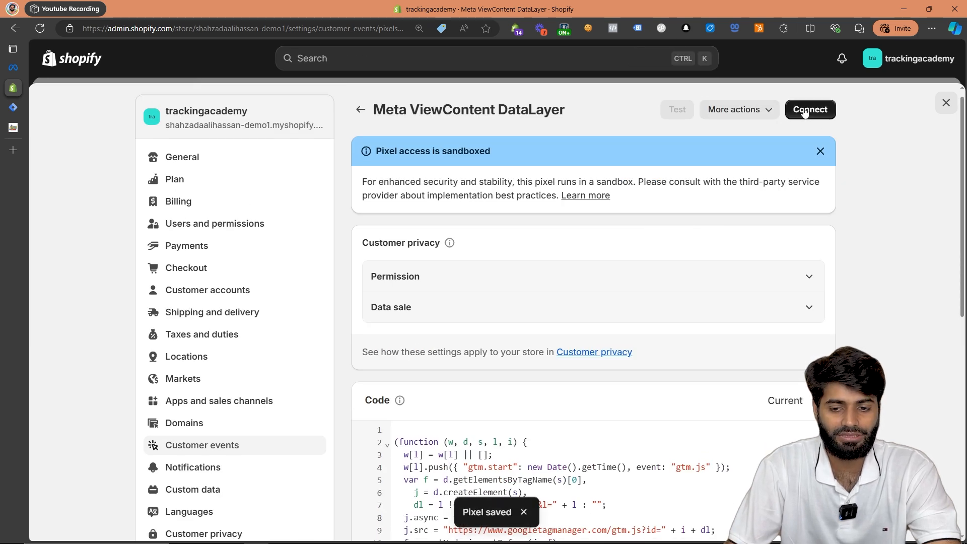
pyautogui.click(806, 110)
pyautogui.click(678, 333)
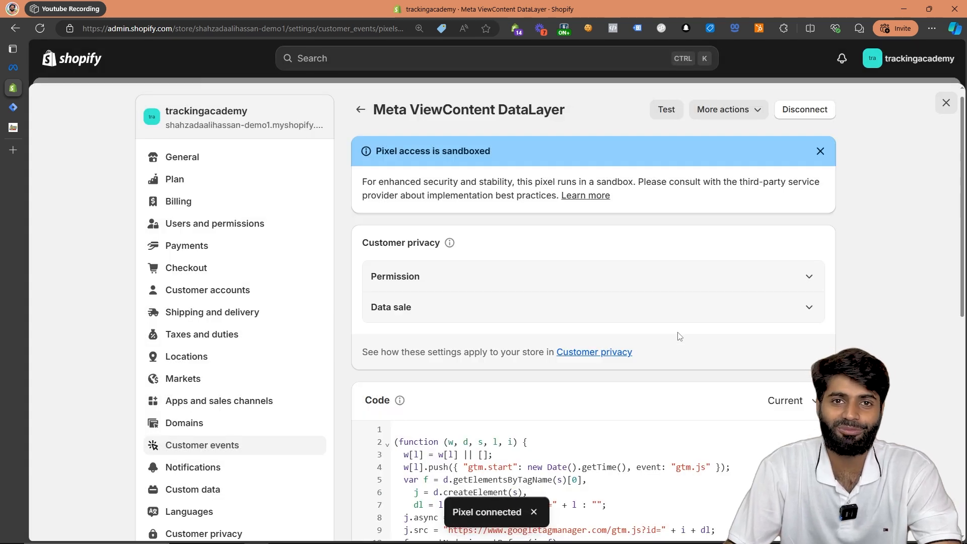
# Leave the settings, view the online store, and open the Product 002 Title page from the featured products.
pyautogui.click(951, 103)
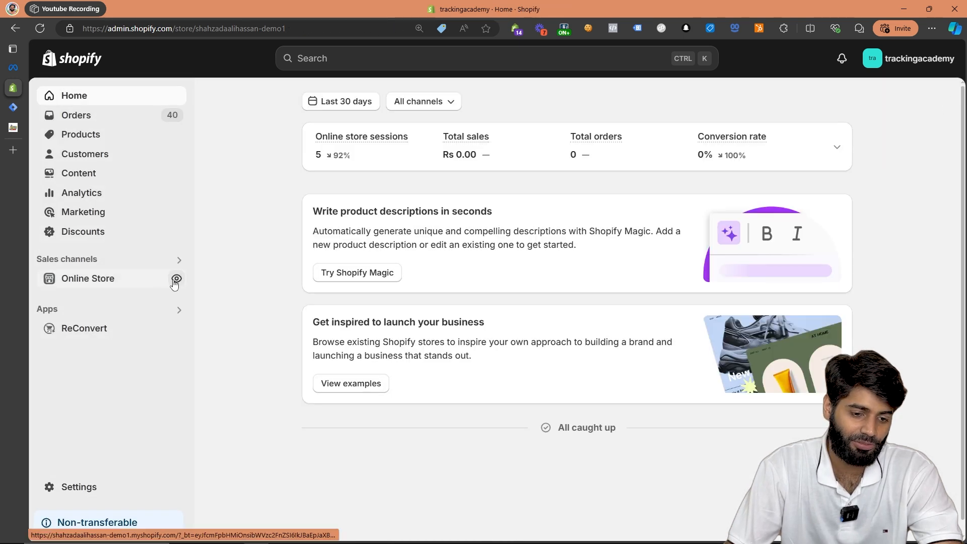
pyautogui.click(177, 279)
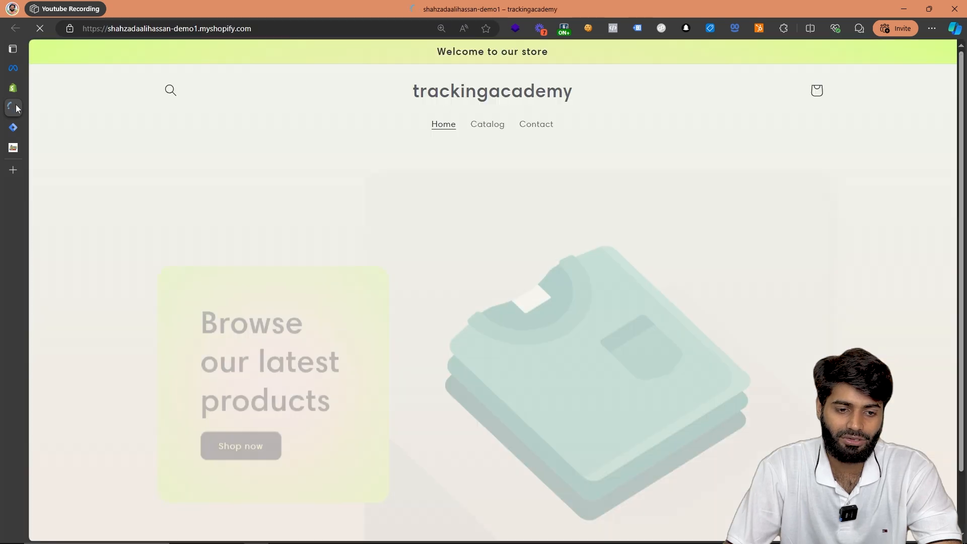
pyautogui.scroll(-1, 328, 197)
pyautogui.scroll(-7, 328, 200)
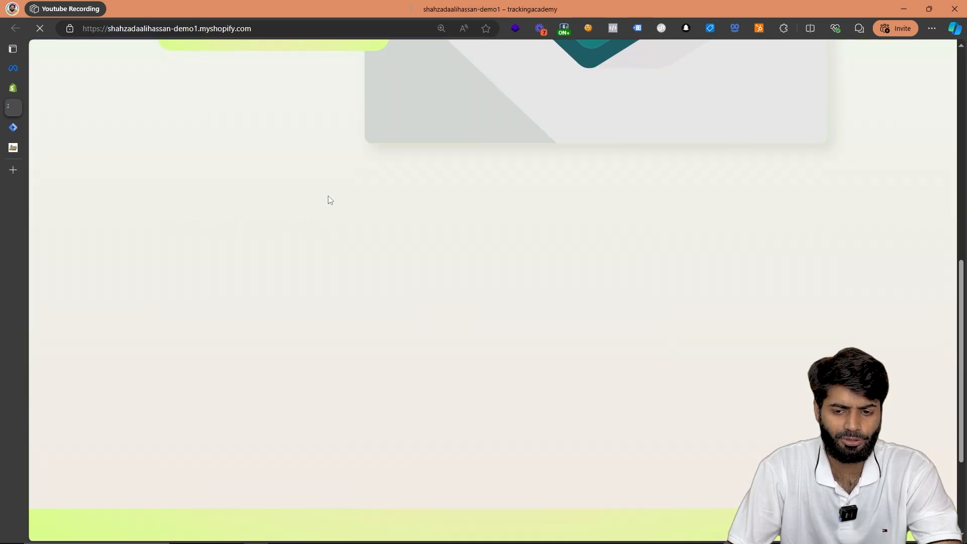
pyautogui.scroll(-1, 328, 196)
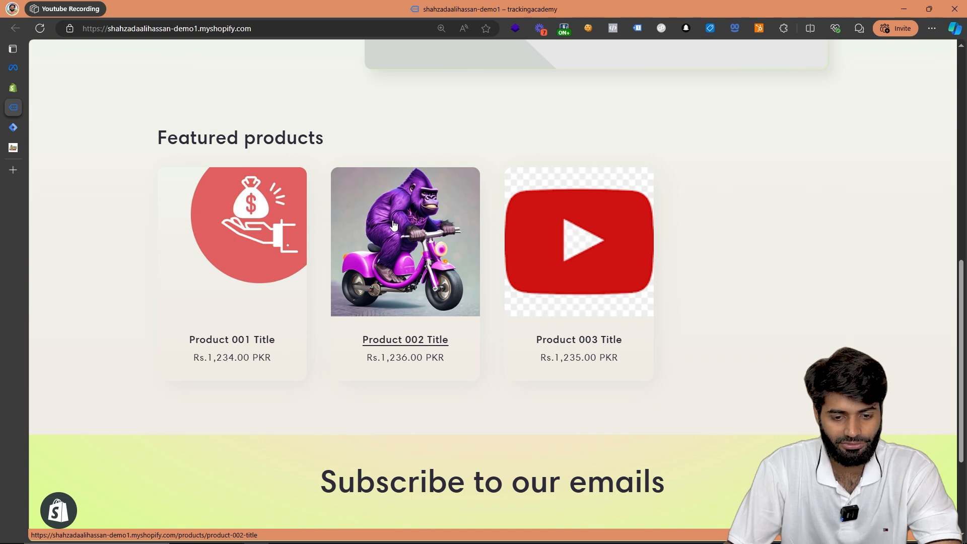
pyautogui.click(395, 225)
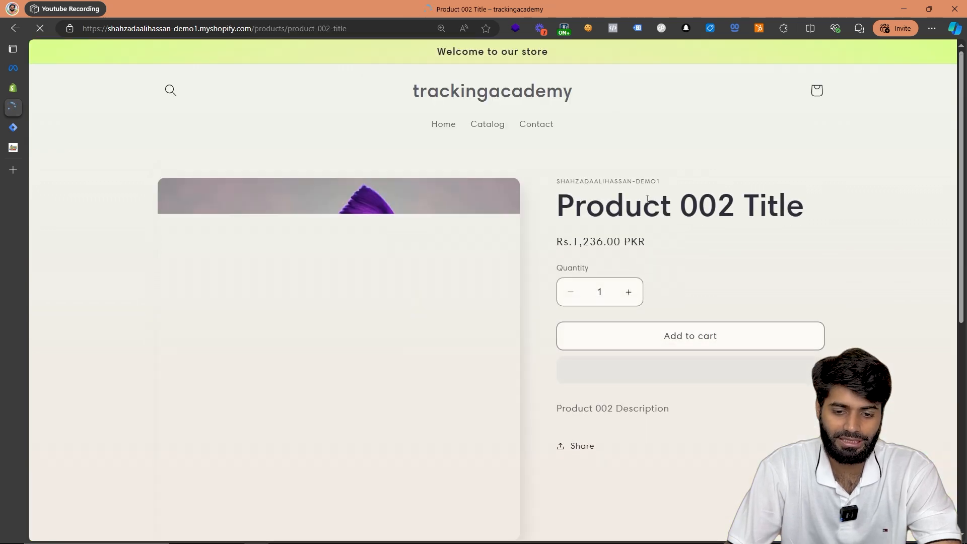
# Inspect the product page's console and expand the view_item data layer event and its ecommerce object.
pyautogui.rightClick(648, 199)
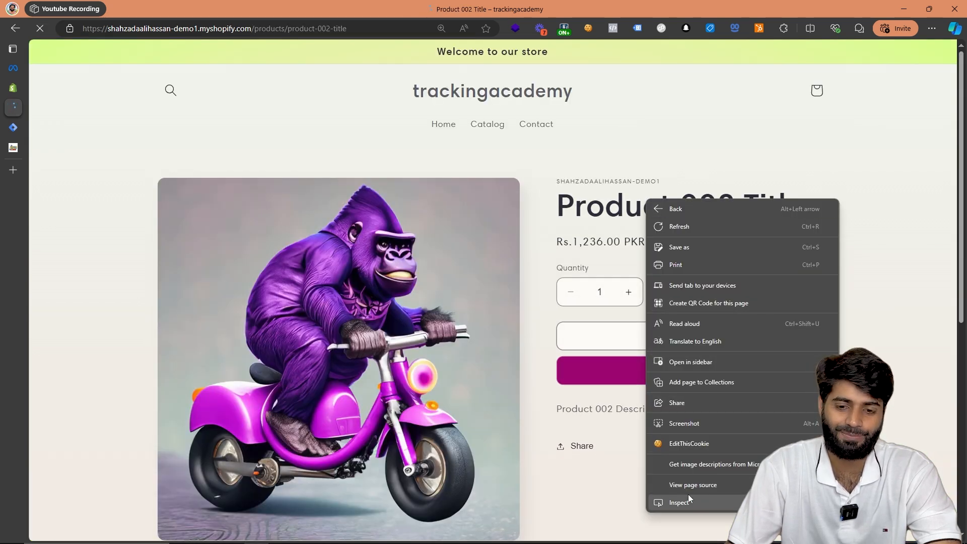
pyautogui.click(688, 494)
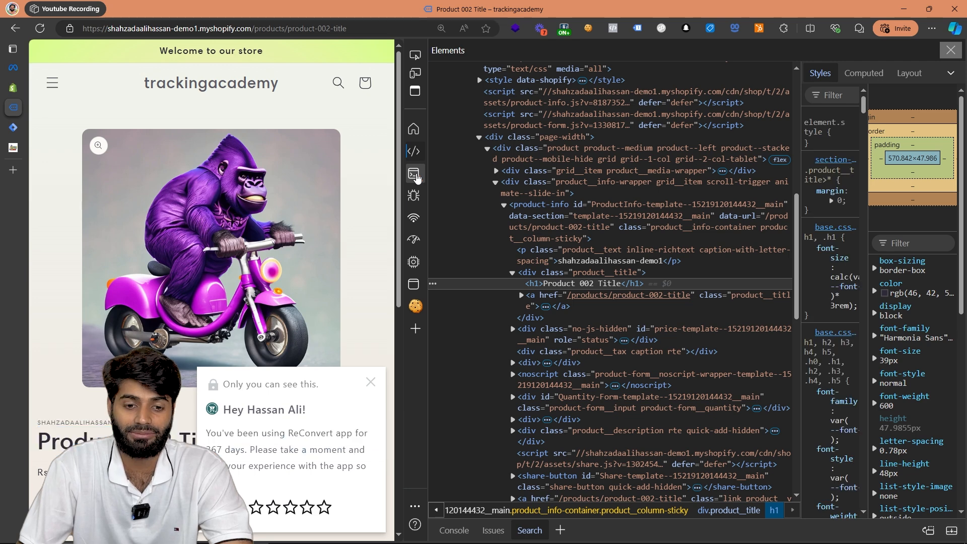
pyautogui.click(415, 175)
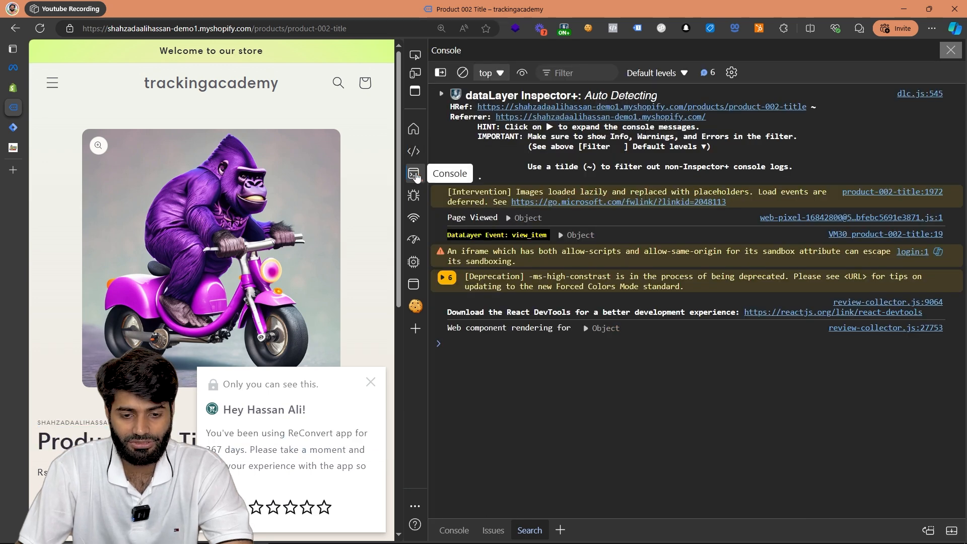
pyautogui.click(561, 236)
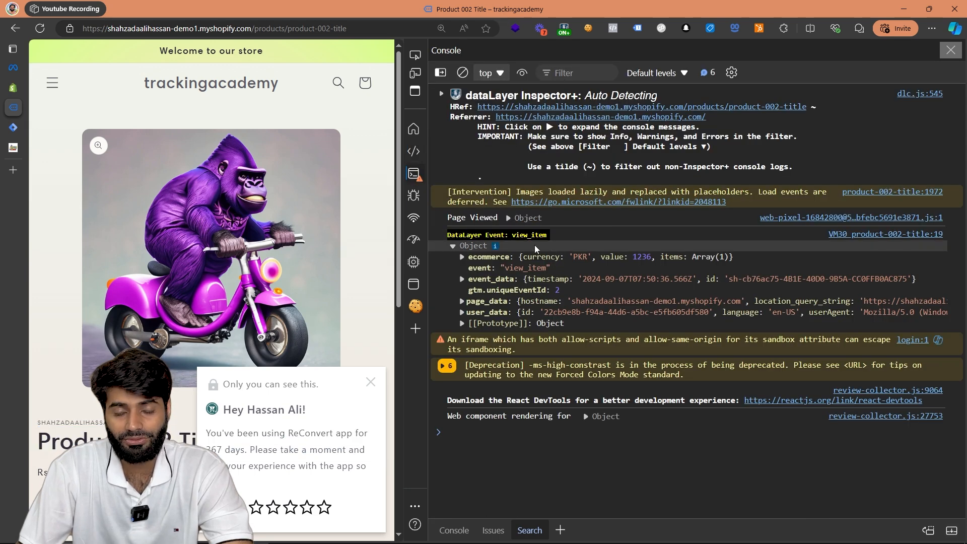
pyautogui.click(461, 257)
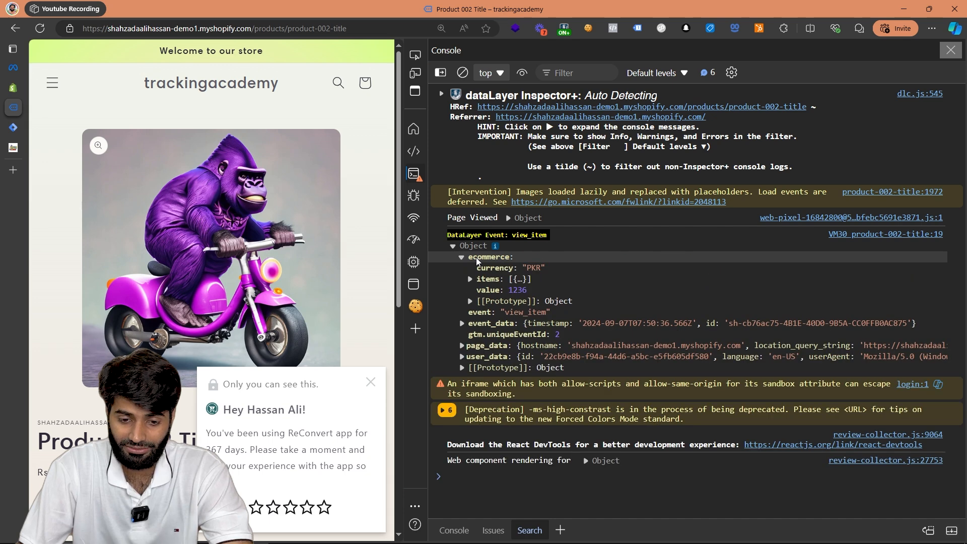
# Expand the items array and its first entry in the view_item ecommerce object, and examine the item fields and currency.
pyautogui.click(470, 278)
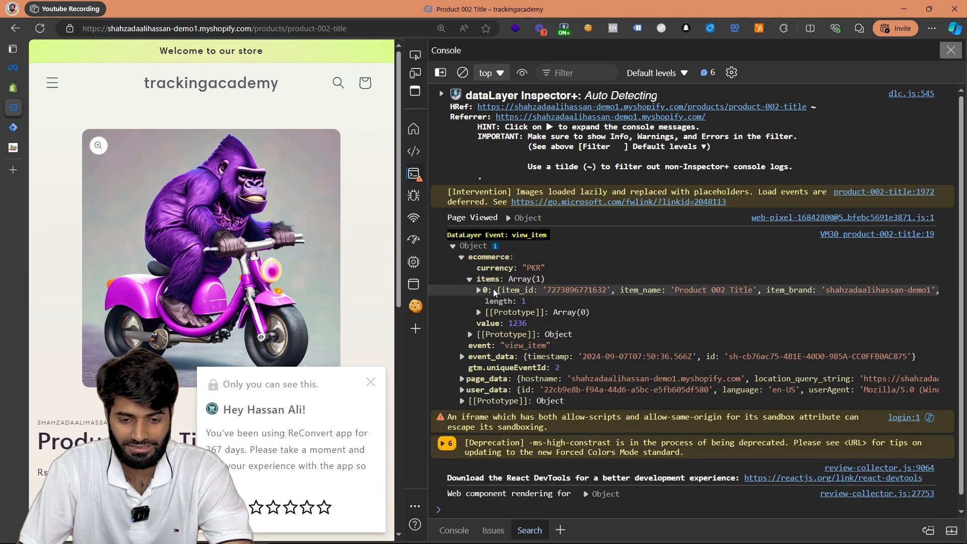
pyautogui.click(486, 291)
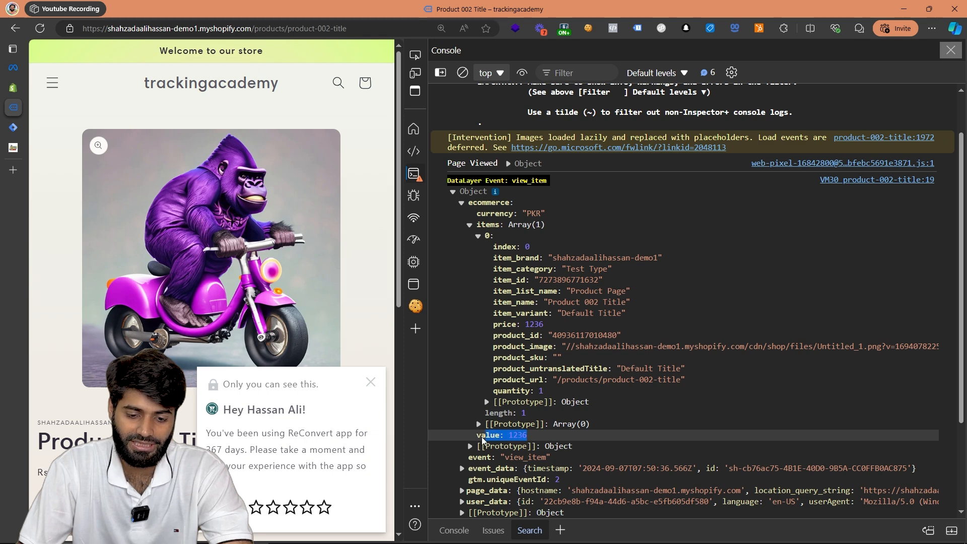
pyautogui.moveTo(546, 214); pyautogui.dragTo(479, 218)
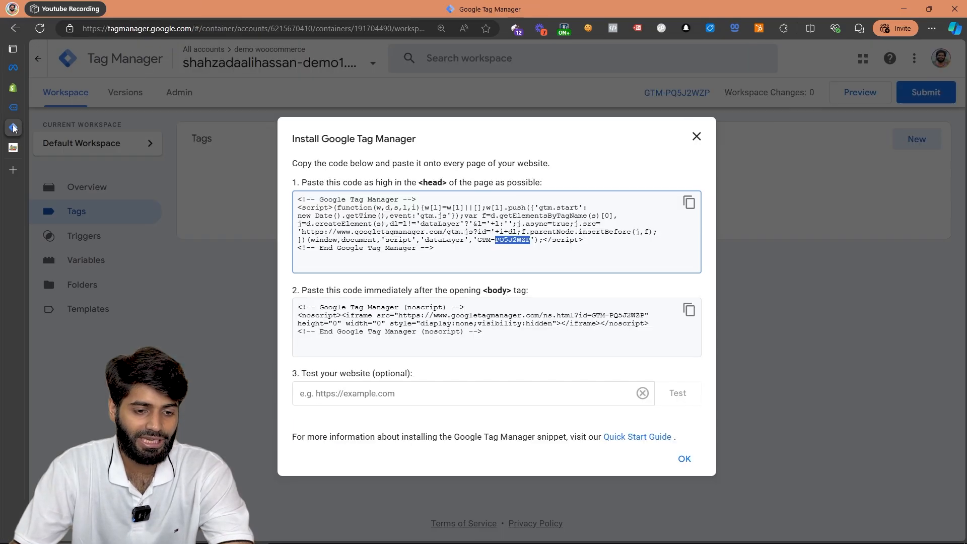
# Dismiss the install snippet in Google Tag Manager and add the Facebook Pixel tag template by facebookarchive from the Community Template Gallery.
pyautogui.click(696, 137)
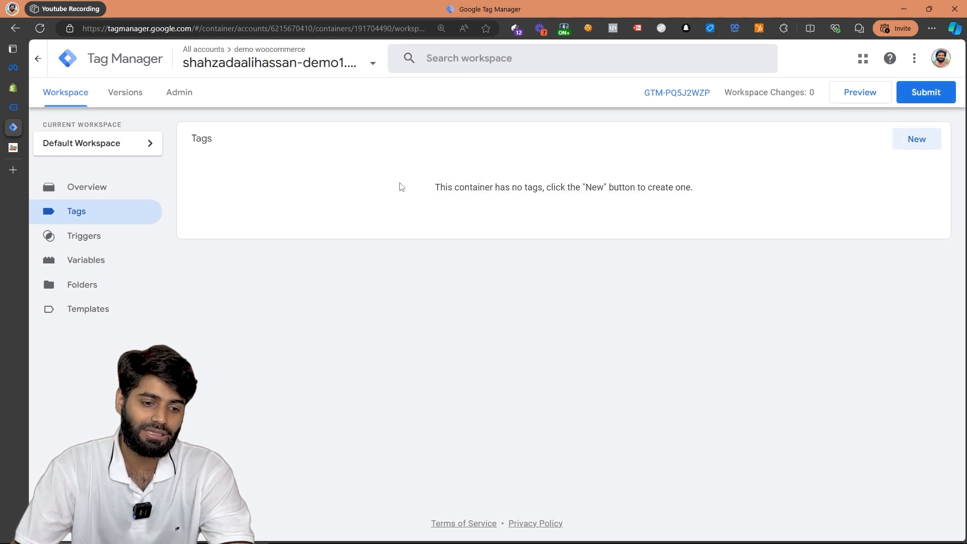
pyautogui.click(108, 319)
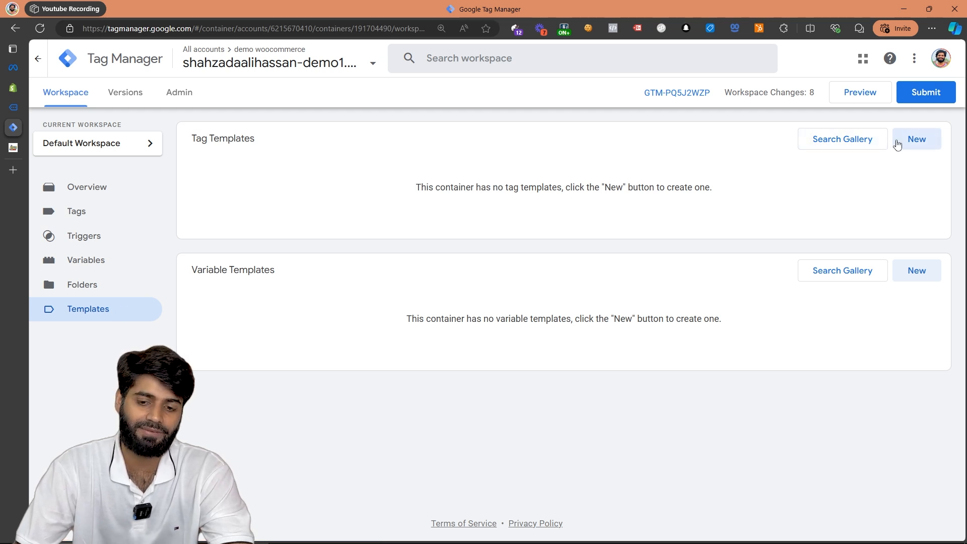
pyautogui.click(865, 144)
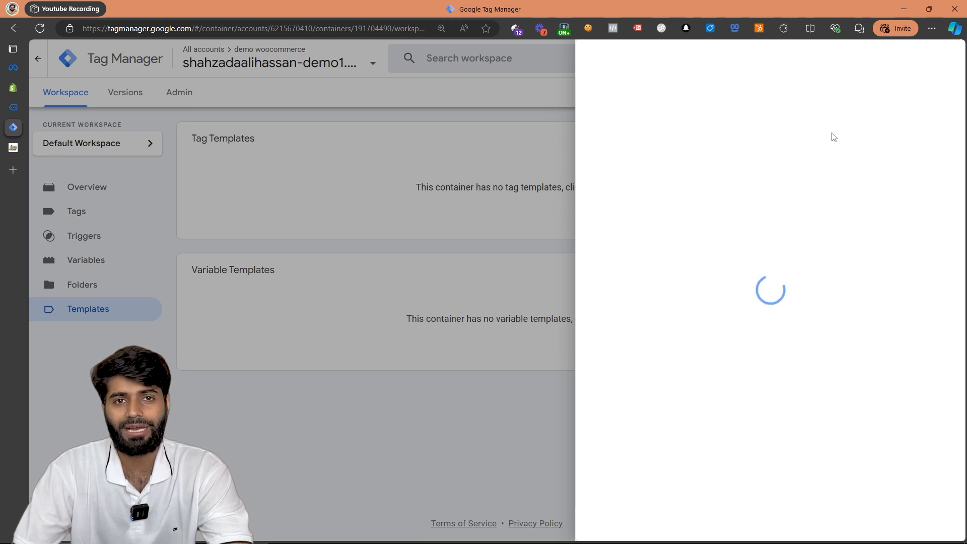
pyautogui.click(856, 68)
pyautogui.write('fa')
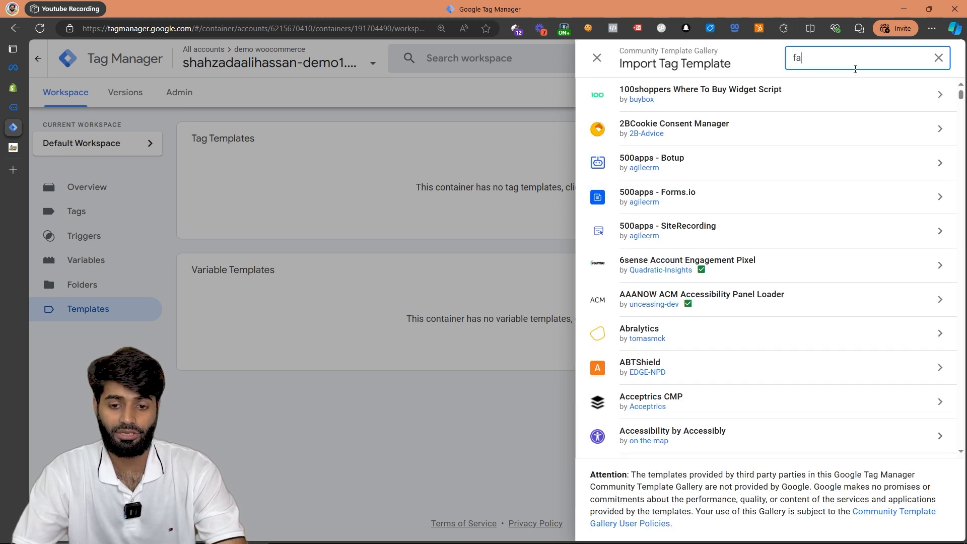
pyautogui.write('ce')
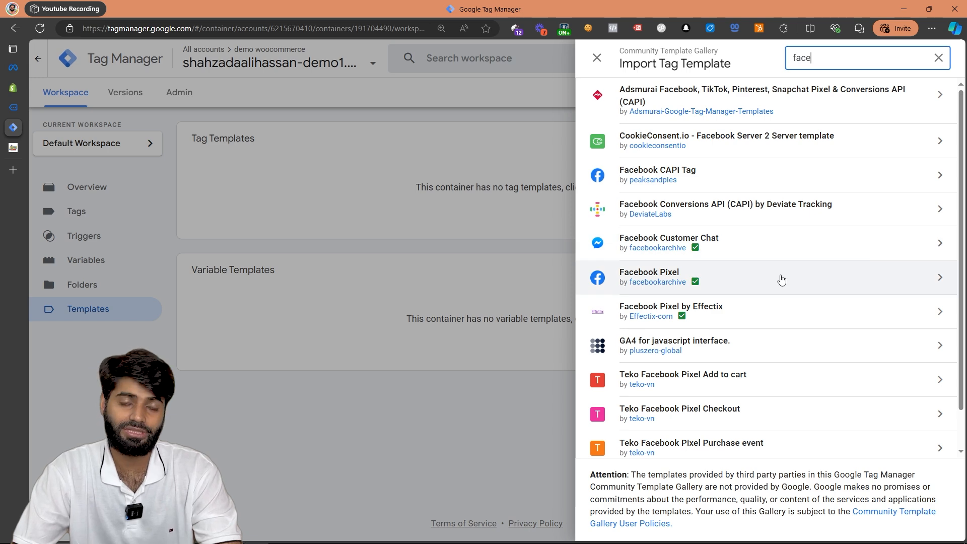
pyautogui.click(781, 280)
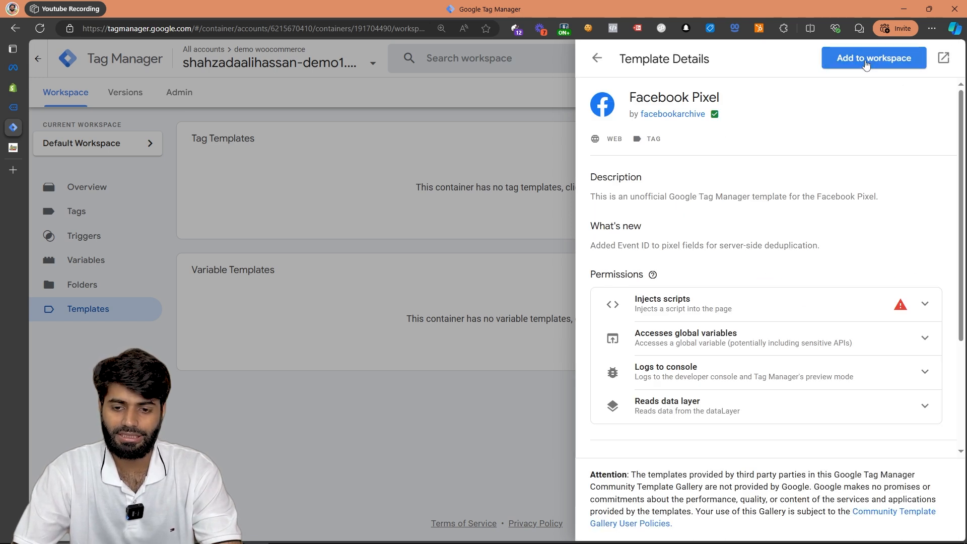
pyautogui.click(866, 60)
pyautogui.click(661, 352)
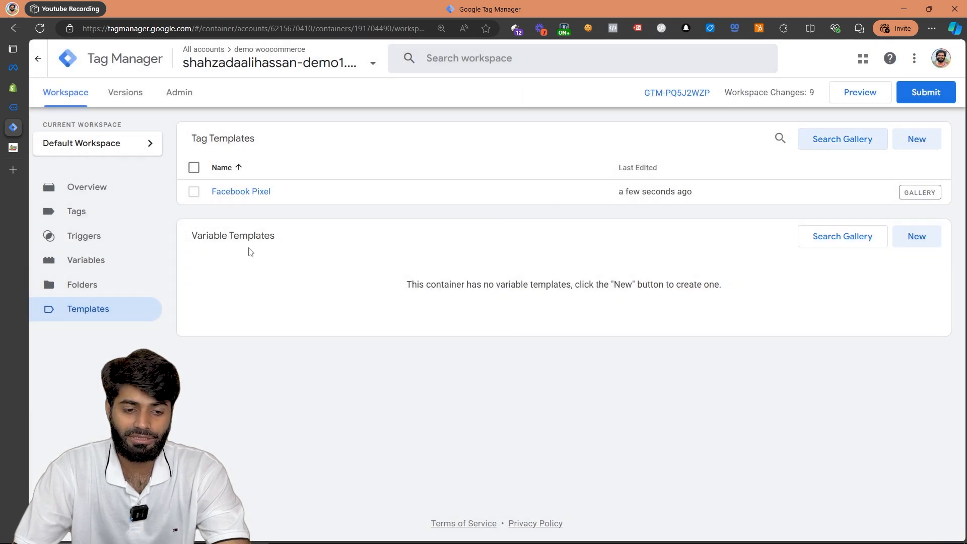
# Create a variable template by importing Ecommerce Parameter Generator.tpl from Downloads, save it, and leave the template editor.
pyautogui.moveTo(294, 238); pyautogui.dragTo(181, 238)
pyautogui.click(903, 236)
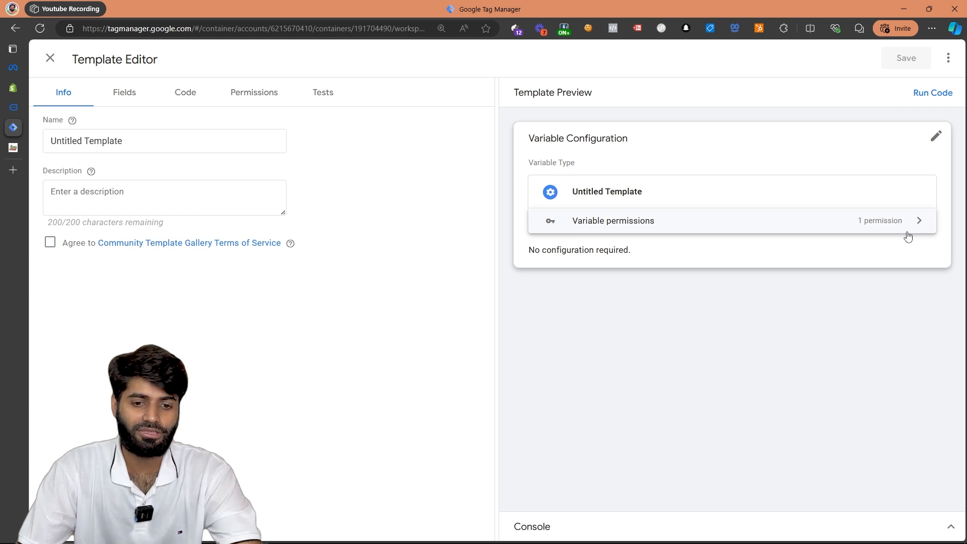
pyautogui.click(949, 58)
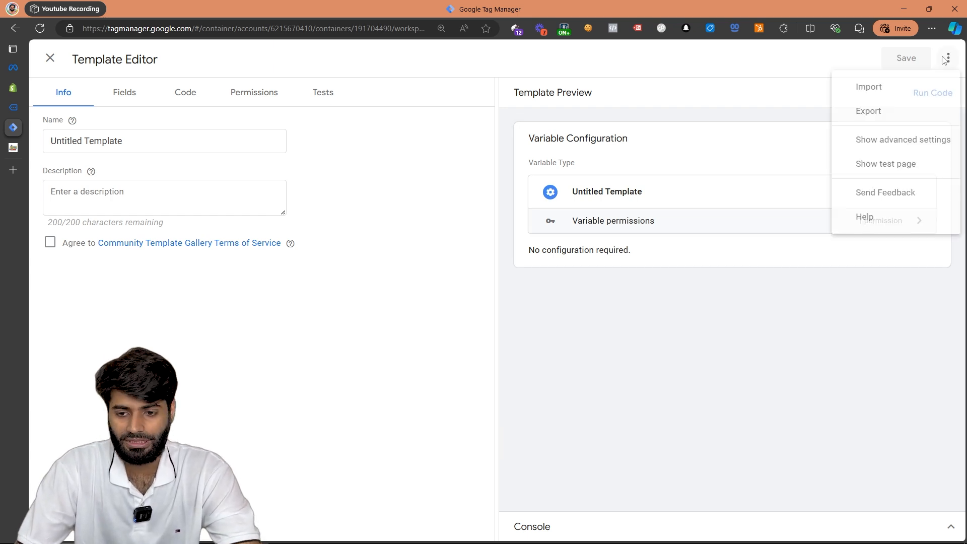
pyautogui.click(917, 95)
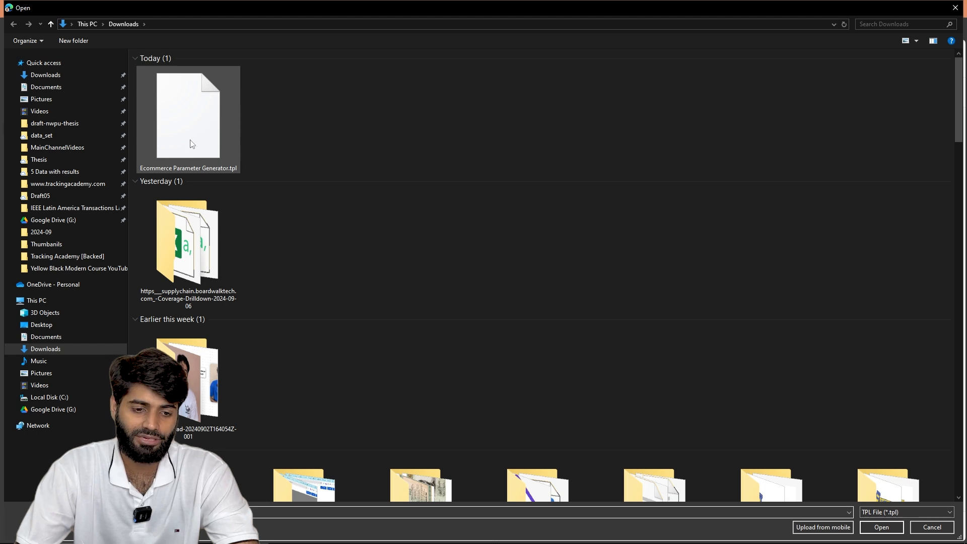
pyautogui.doubleClick(196, 115)
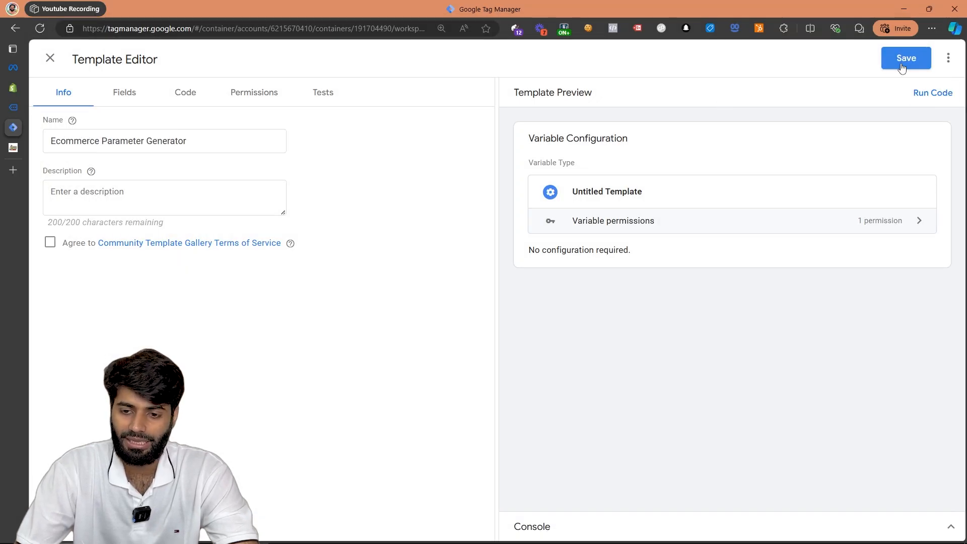
pyautogui.click(902, 66)
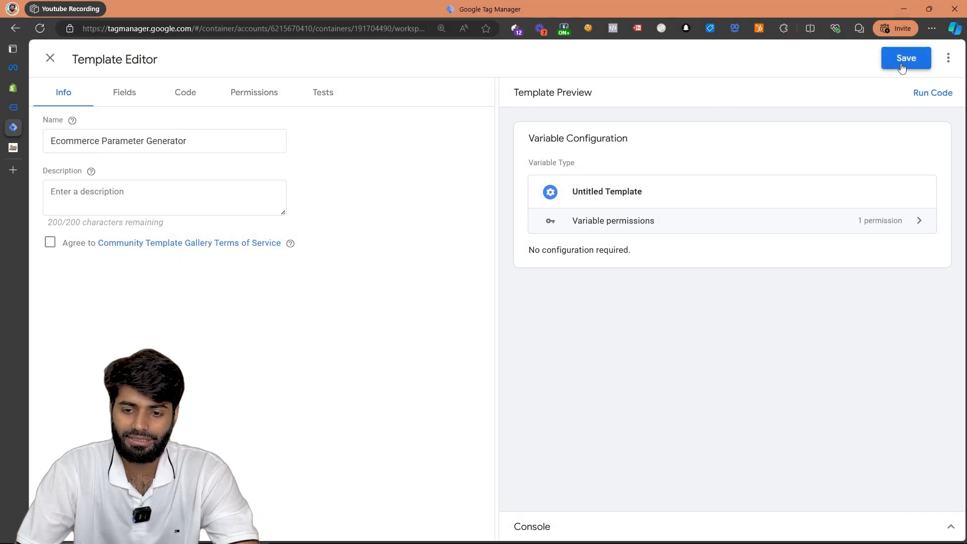
pyautogui.click(50, 58)
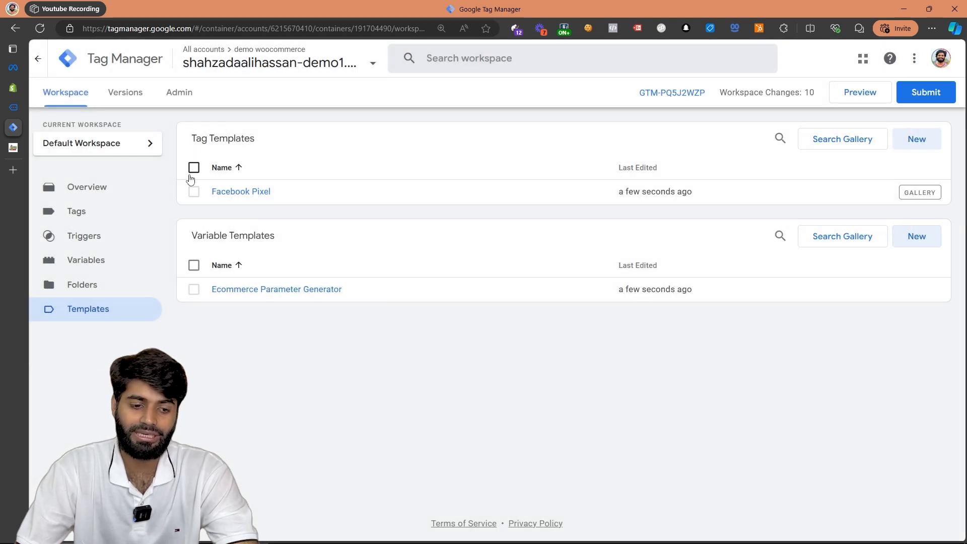
# Open the container's variables, copy the dataset ID of the (not in use) data source in Meta Events Manager, and return to Tag Manager.
pyautogui.click(143, 264)
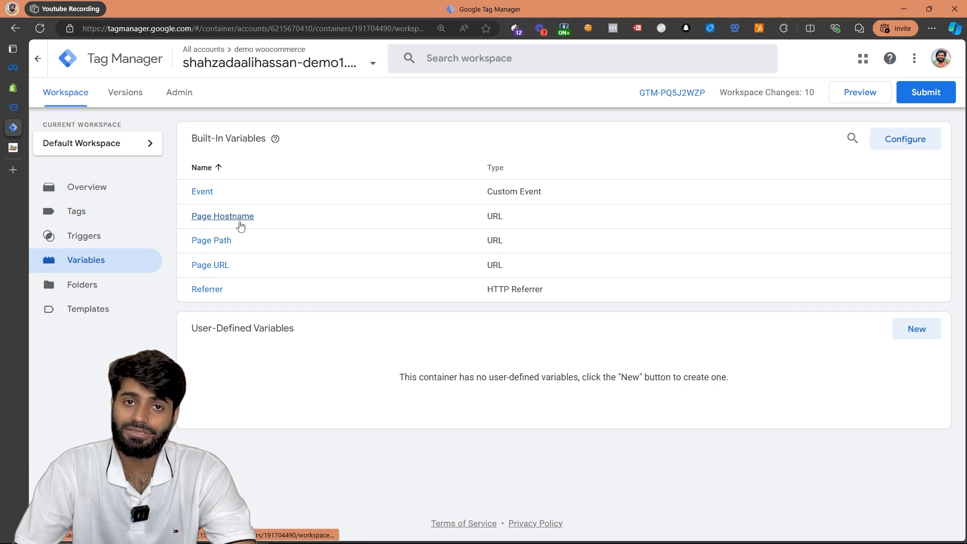
pyautogui.click(14, 68)
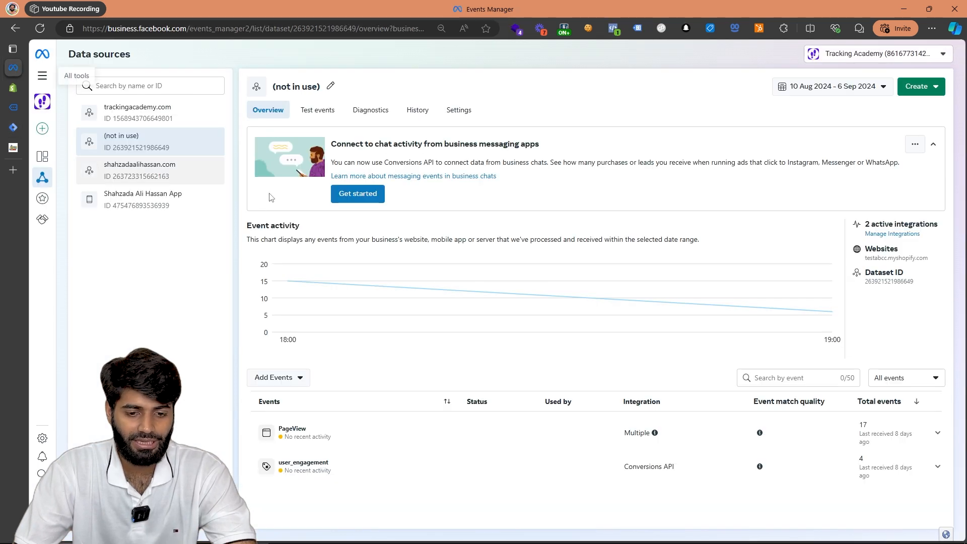
pyautogui.click(895, 285)
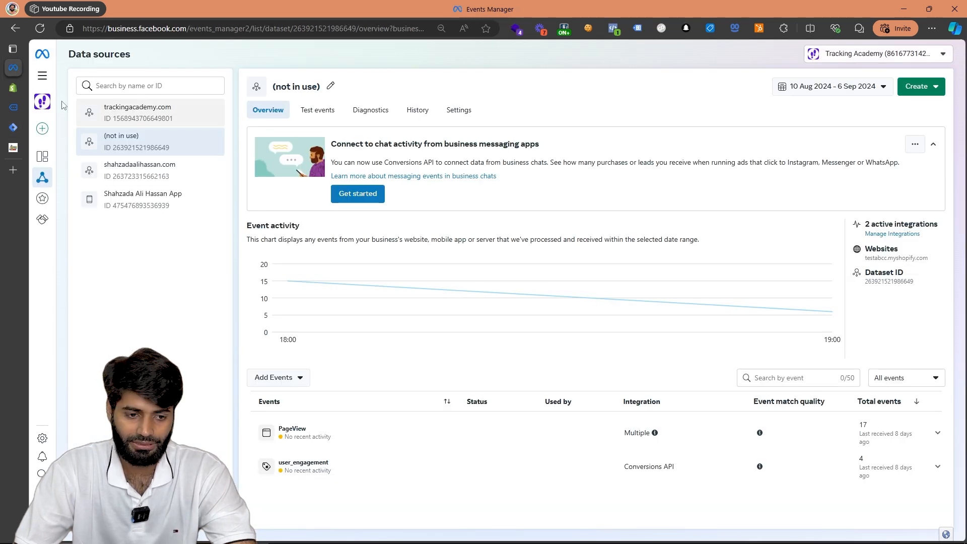
pyautogui.click(17, 127)
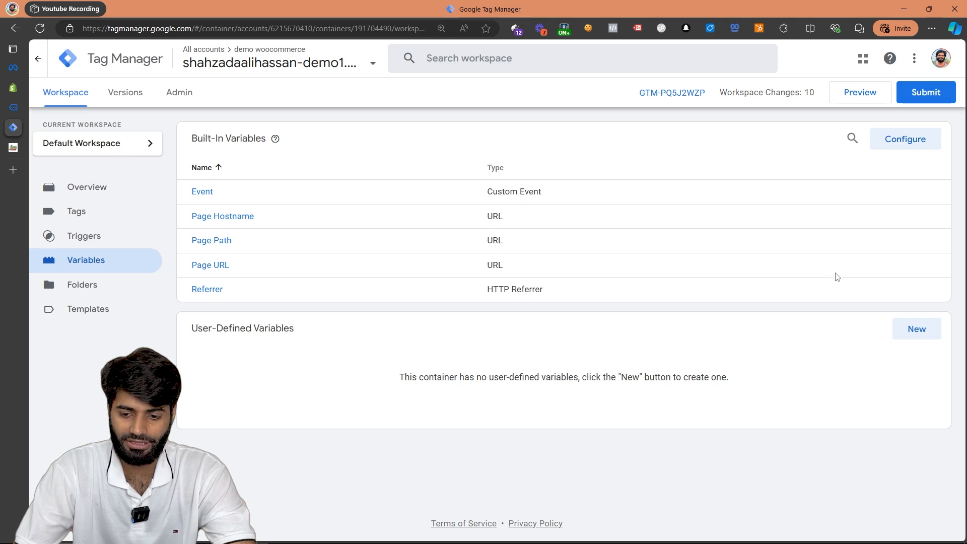
# Create a user-defined variable of type Constant and paste the copied dataset ID as its value.
pyautogui.click(917, 330)
pyautogui.click(431, 146)
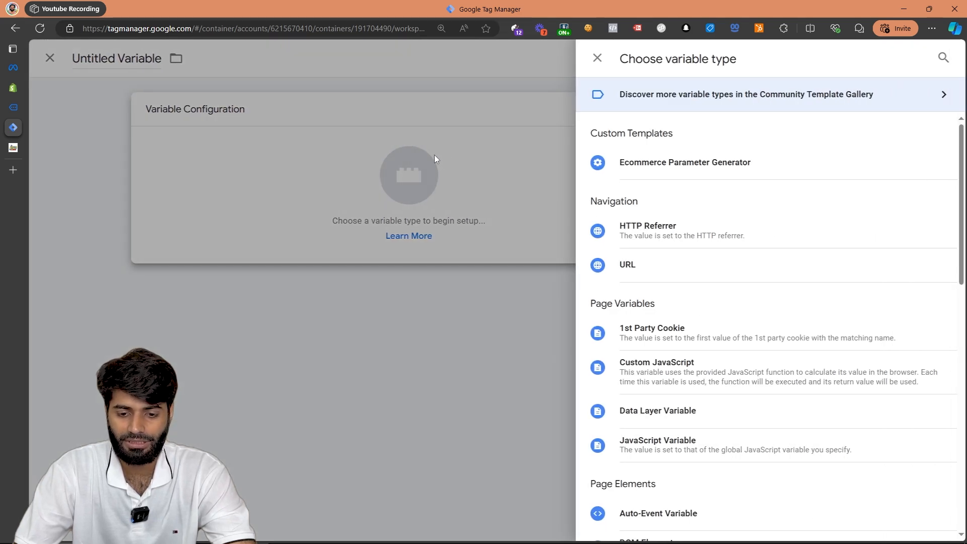
pyautogui.scroll(-2, 714, 481)
pyautogui.click(705, 506)
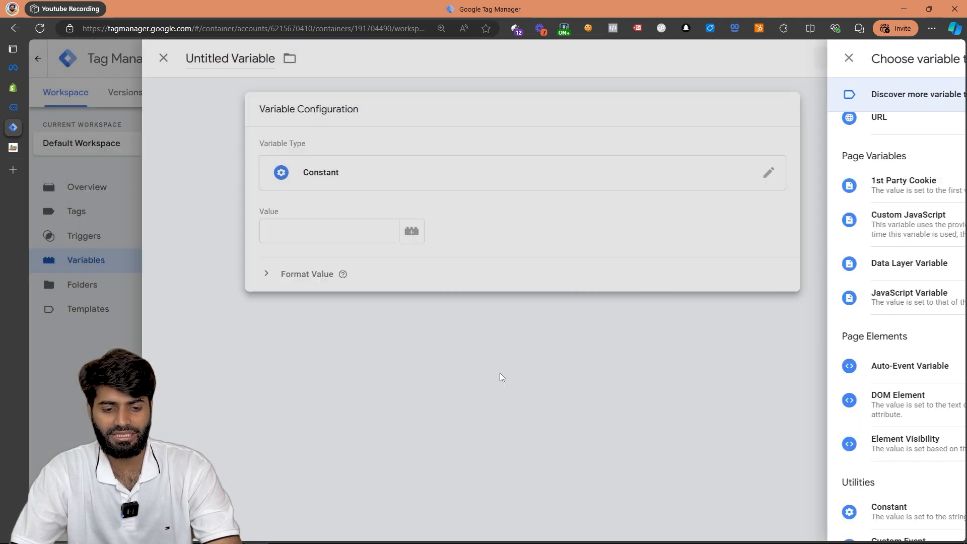
pyautogui.click(391, 230)
pyautogui.hotkey('ctrl', 'v')
# Name the constant variable Meta Pixel ID and save it.
pyautogui.click(289, 66)
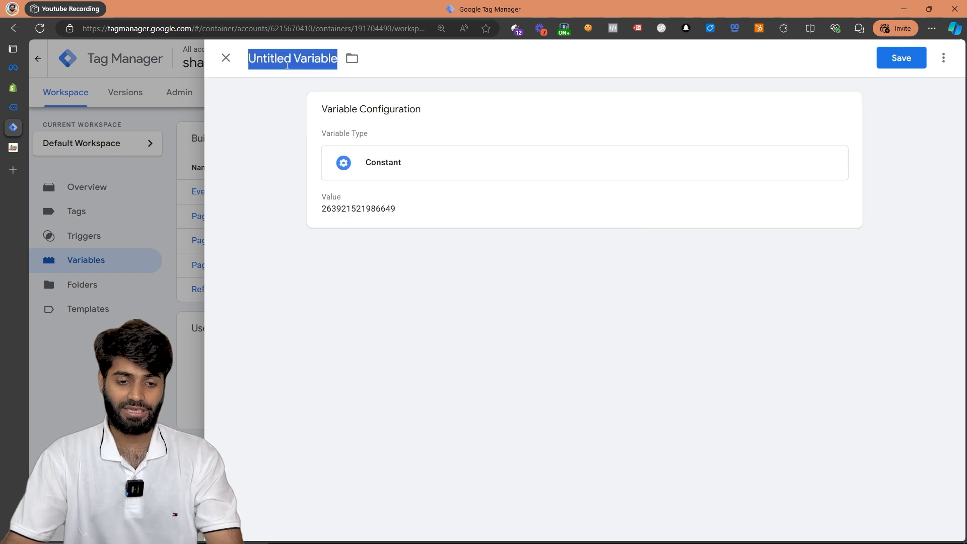
pyautogui.press('BackSpace')
pyautogui.write('Met')
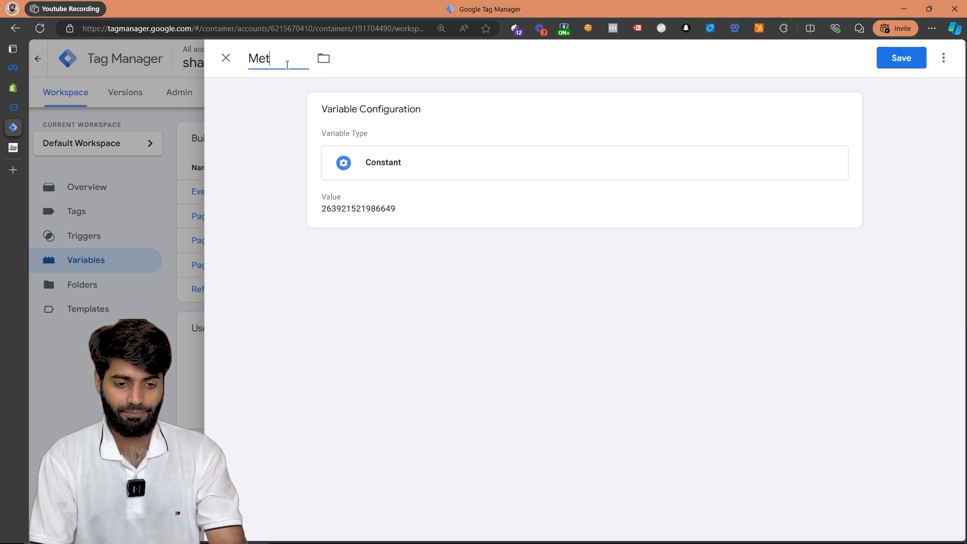
pyautogui.write('a Pixel ID')
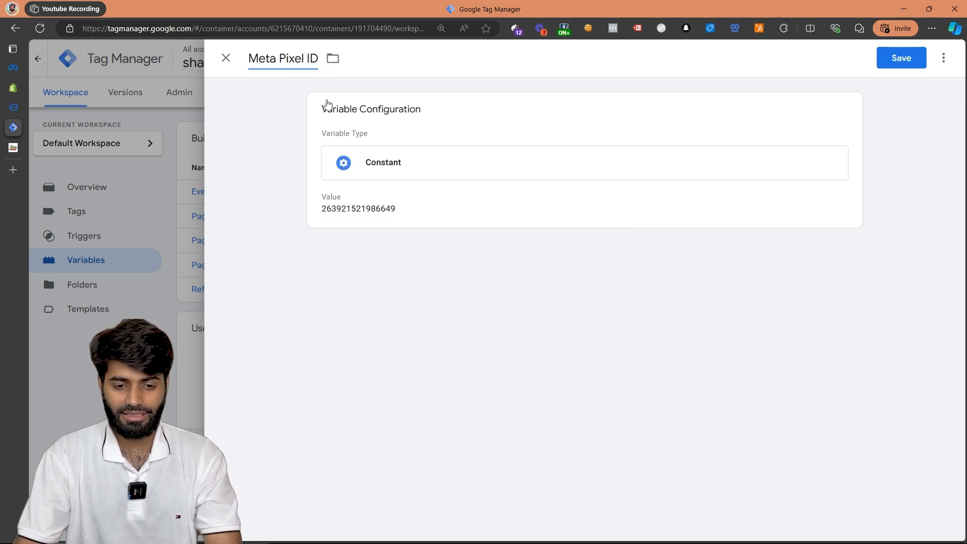
pyautogui.click(916, 56)
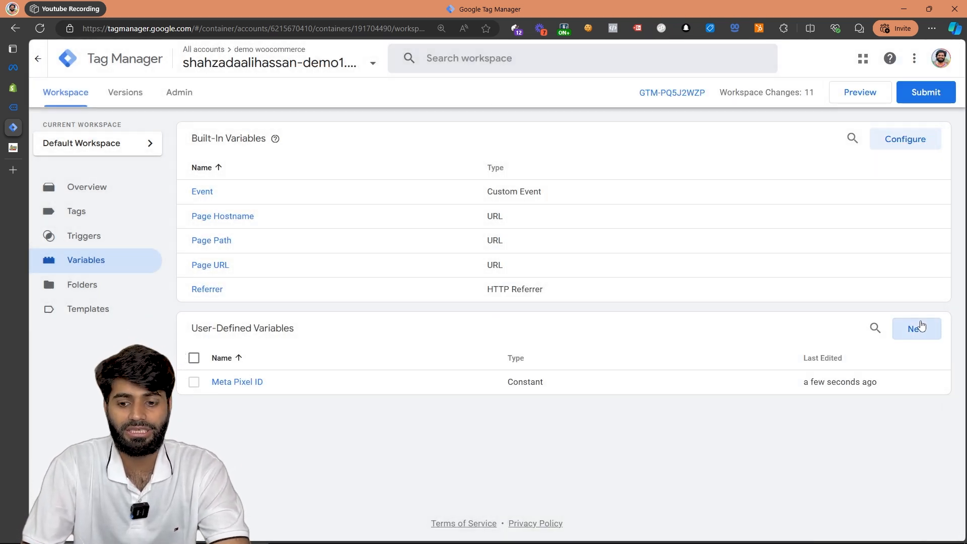
# Try to create a variable named EPG MEta from the Ecommerce Parameter Generator template, returning Meta Ecommerce Parameters.
pyautogui.click(917, 329)
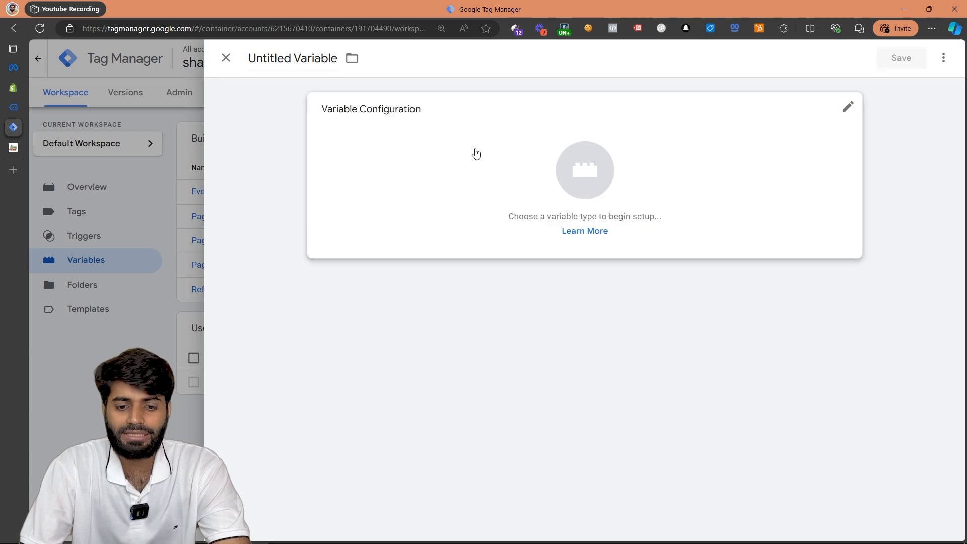
pyautogui.click(475, 153)
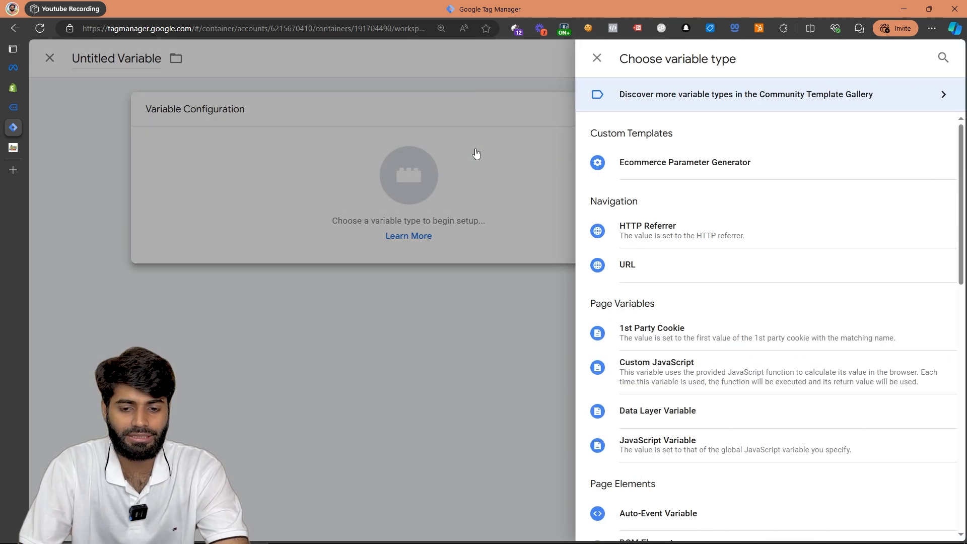
pyautogui.click(684, 166)
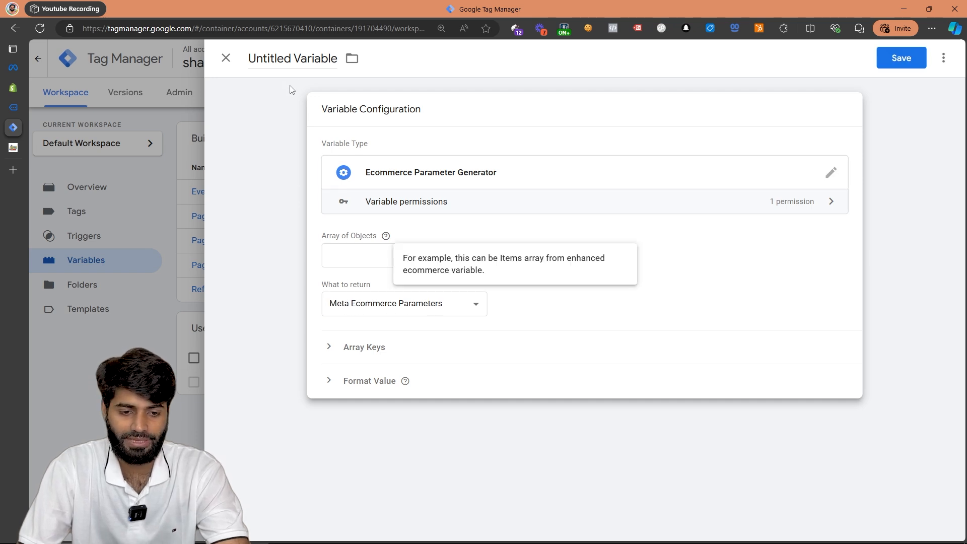
pyautogui.click(291, 63)
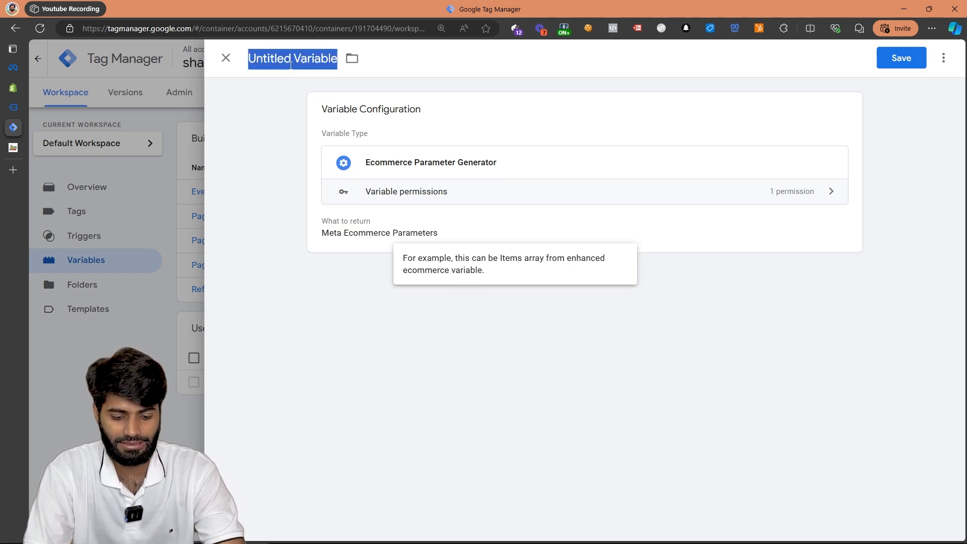
pyautogui.write('EPG Meta')
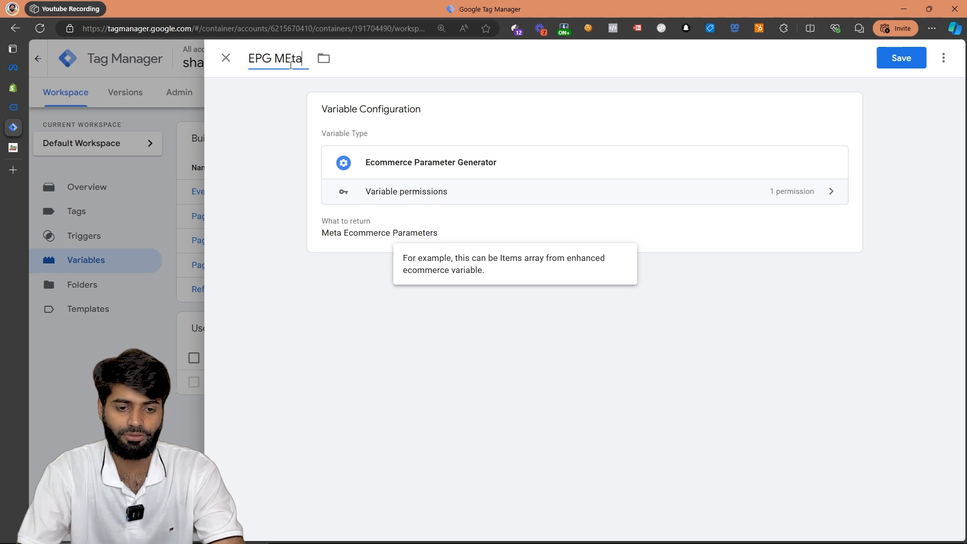
pyautogui.click(914, 59)
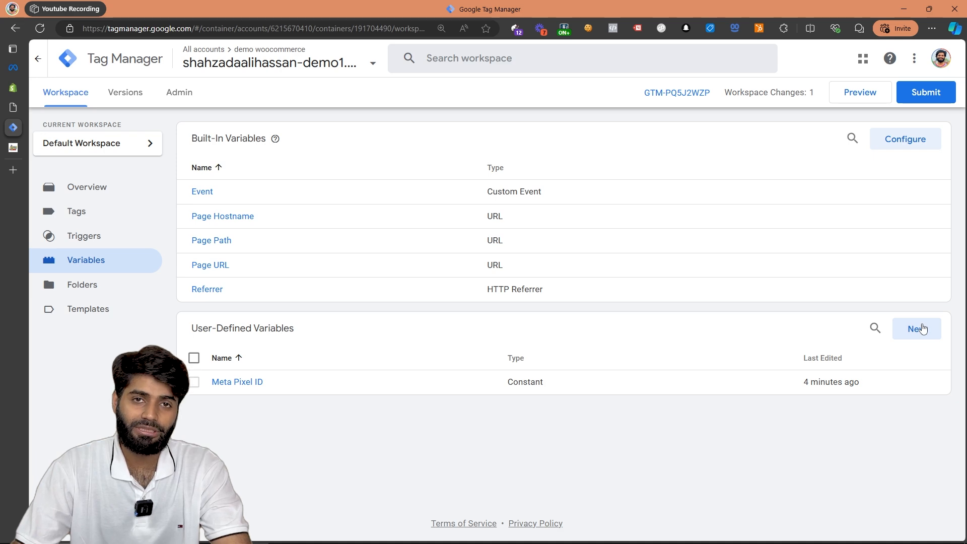
# Create a user-defined variable of type Data Layer Variable with the data layer variable name ecommerce.items.
pyautogui.click(917, 328)
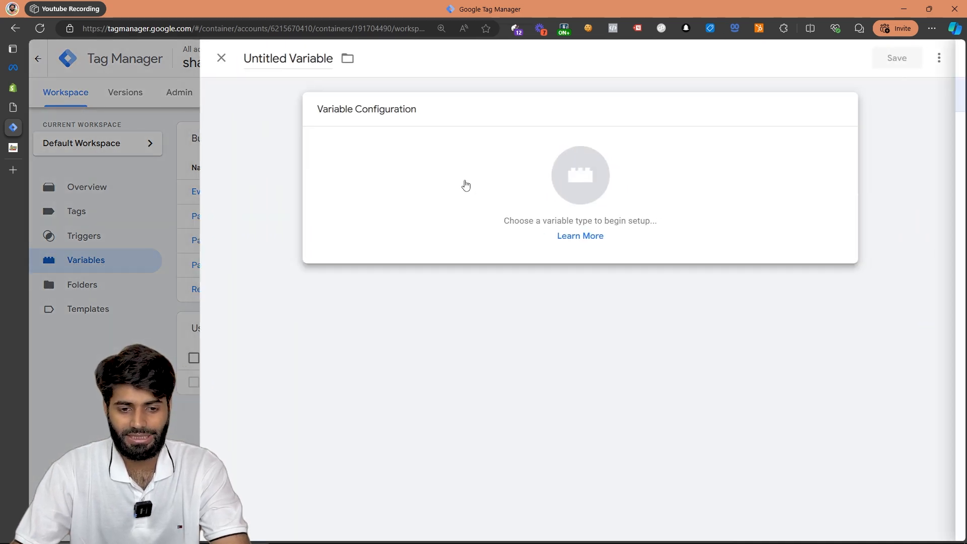
pyautogui.click(464, 186)
pyautogui.click(700, 409)
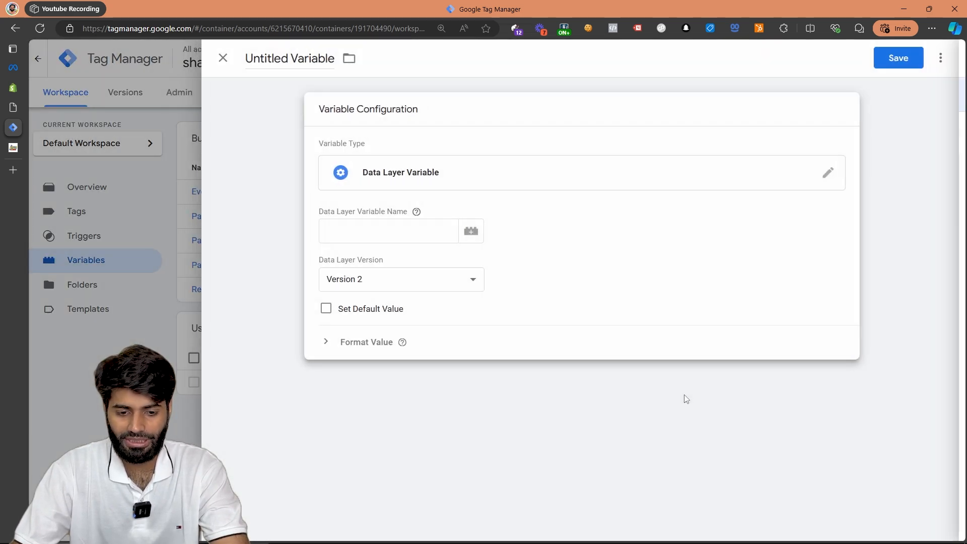
pyautogui.click(392, 241)
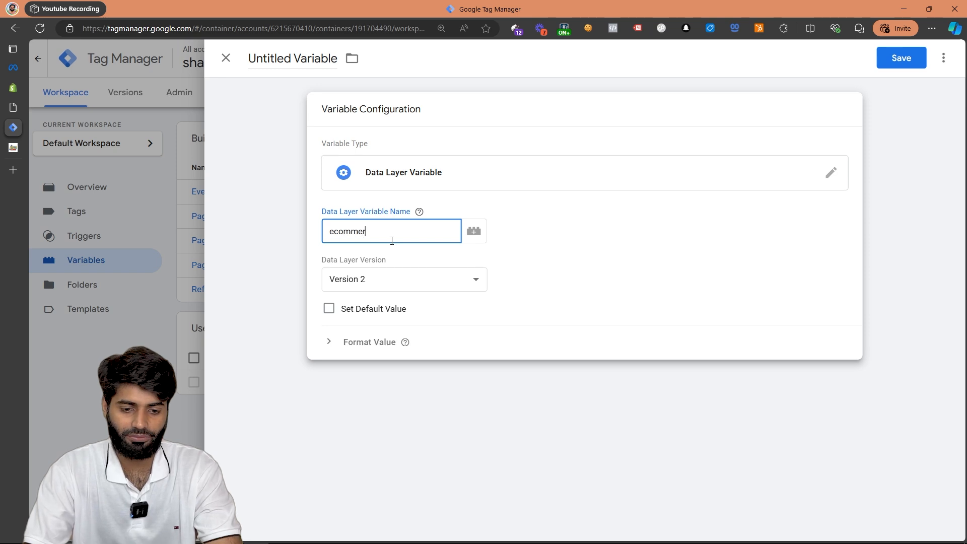
pyautogui.write('ecommerce.items')
# Copy the data layer variable name, use it to name the variable DLV ecommerce.items, and save it.
pyautogui.hotkey('ctrl', 'a')
pyautogui.hotkey('ctrl', 'c')
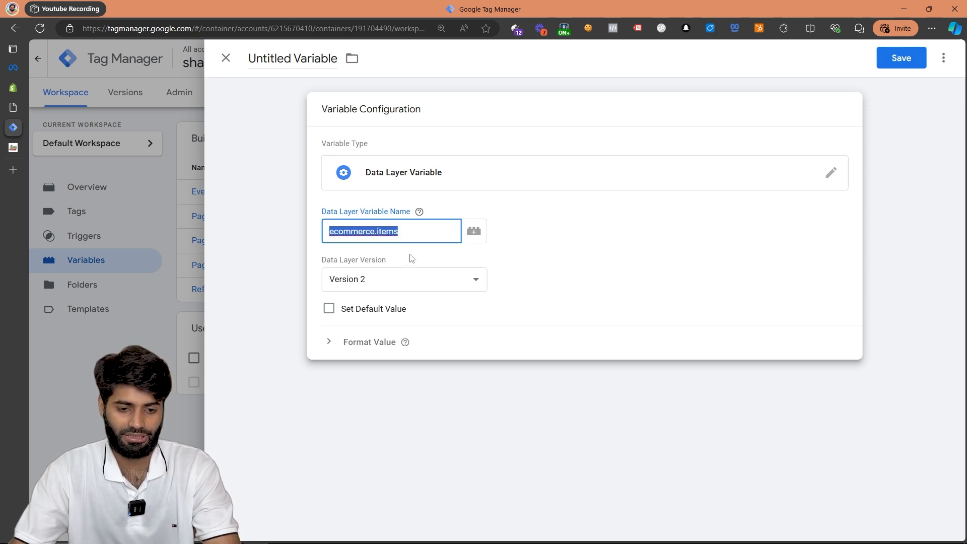
pyautogui.click(290, 55)
pyautogui.write('DLV')
pyautogui.hotkey('ctrl', 'v')
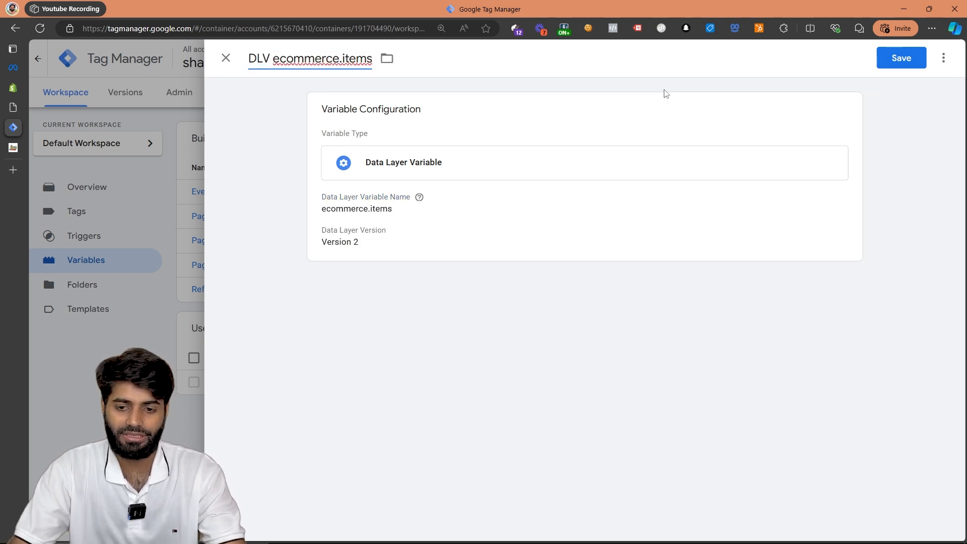
pyautogui.click(910, 63)
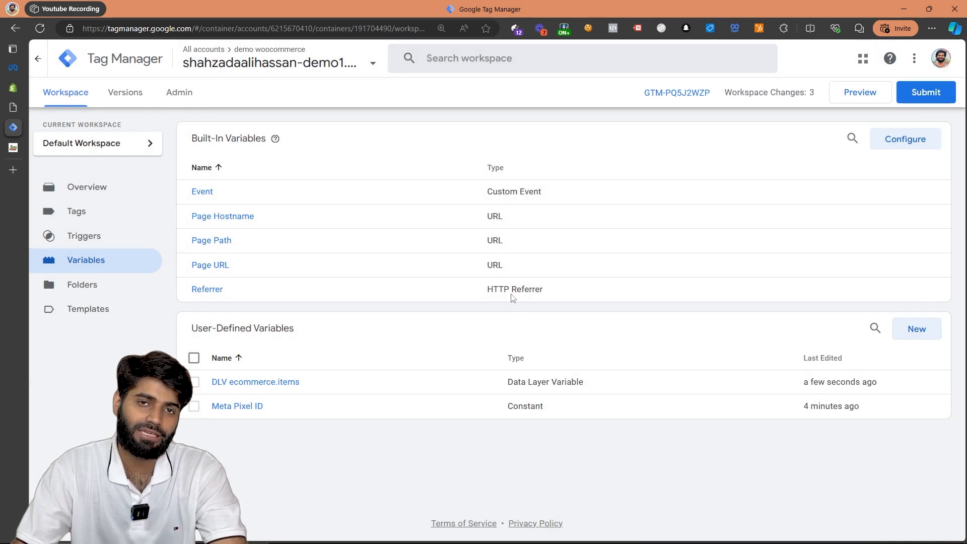
# Create a user-defined variable of type Ecommerce Parameter Generator with {{DLV ecommerce.items}} as its Array of Objects.
pyautogui.click(910, 336)
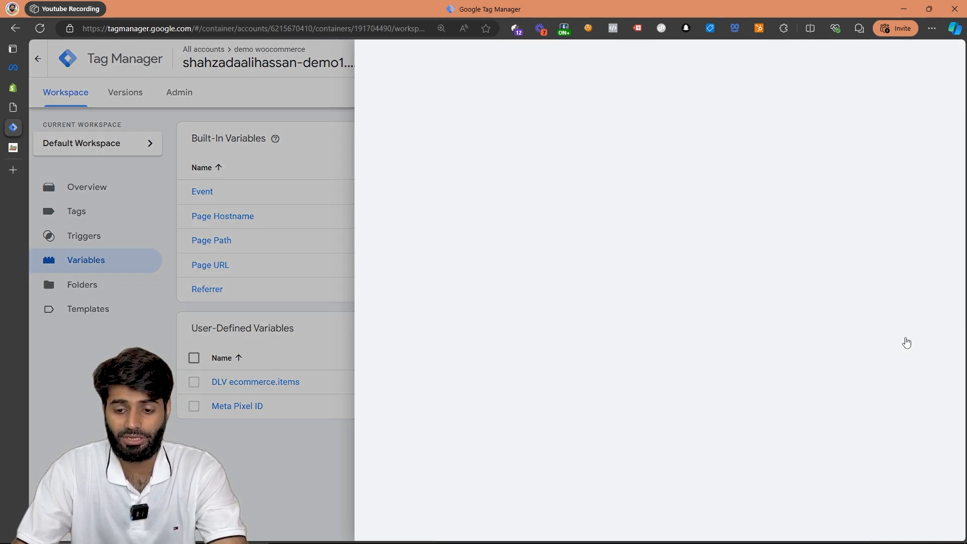
pyautogui.click(485, 182)
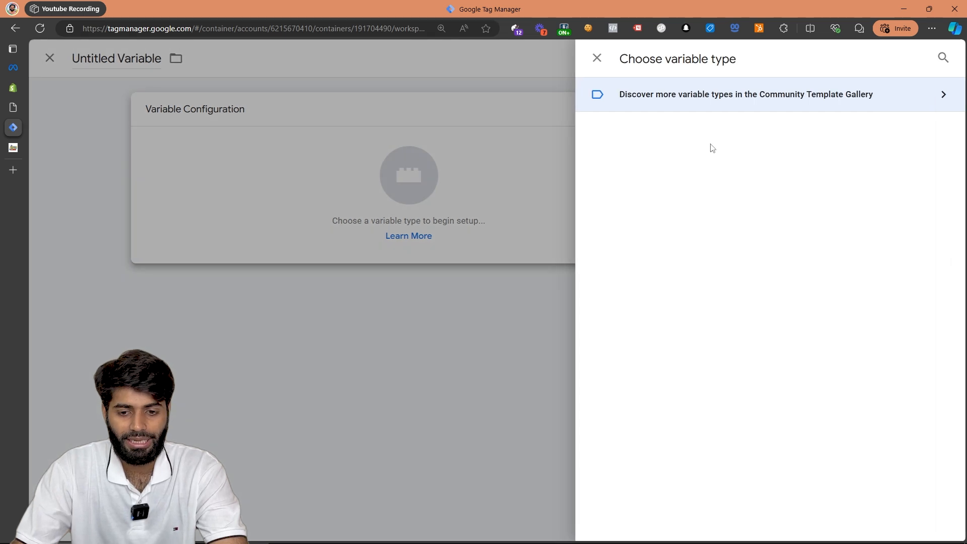
pyautogui.click(693, 162)
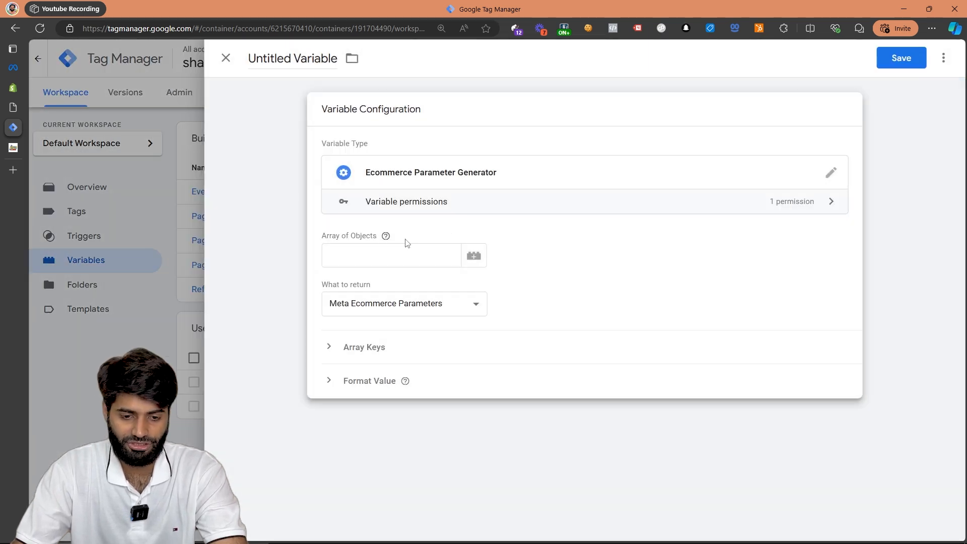
pyautogui.click(387, 257)
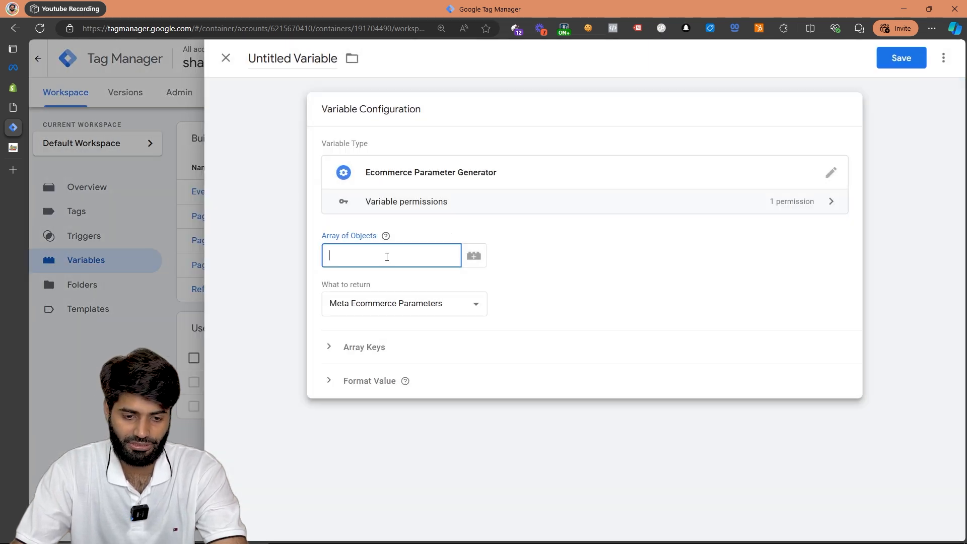
pyautogui.click(474, 256)
pyautogui.click(385, 120)
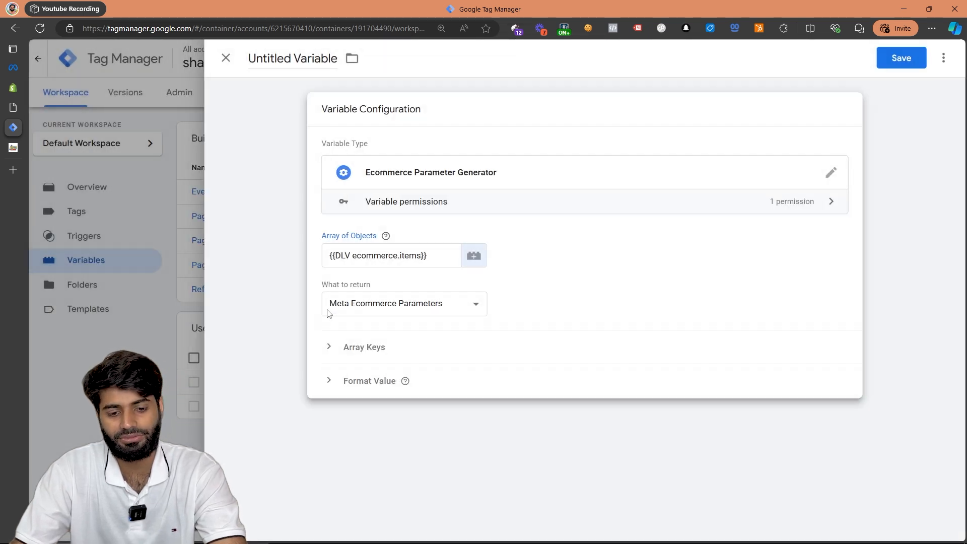
# Name the Ecommerce Parameter Generator variable EPG Meta and save it.
pyautogui.click(272, 57)
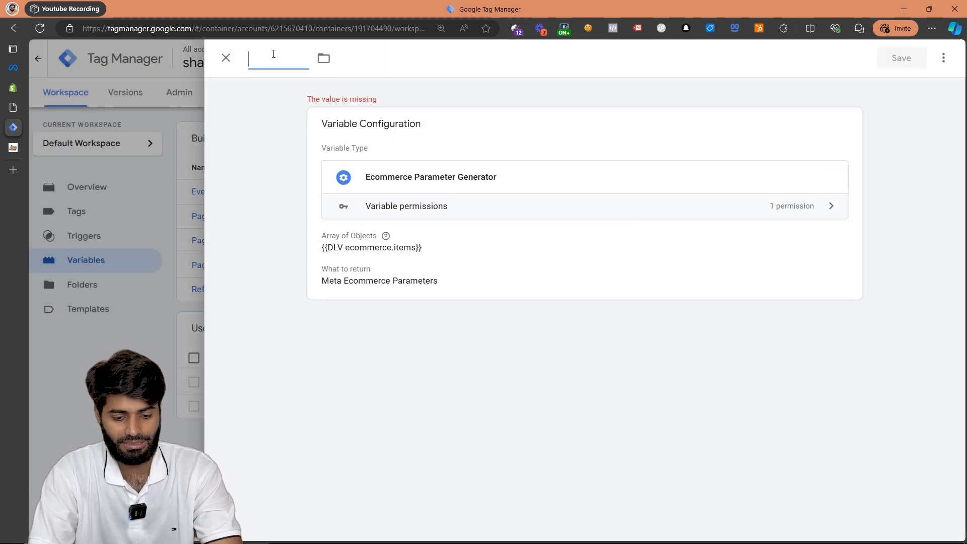
pyautogui.write('EPG Meta')
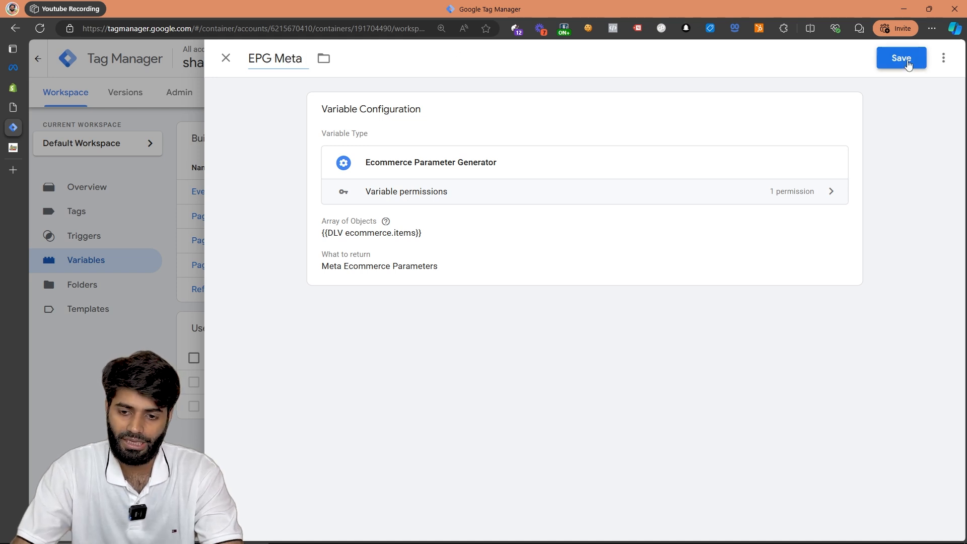
pyautogui.click(910, 62)
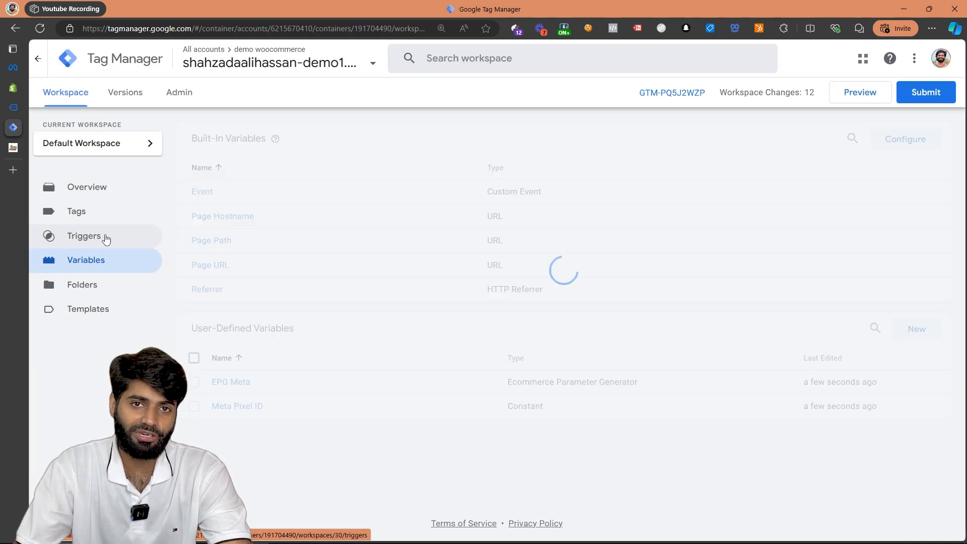
# Create a trigger of type Custom Event for the event name view_item, firing on all custom events.
pyautogui.click(107, 240)
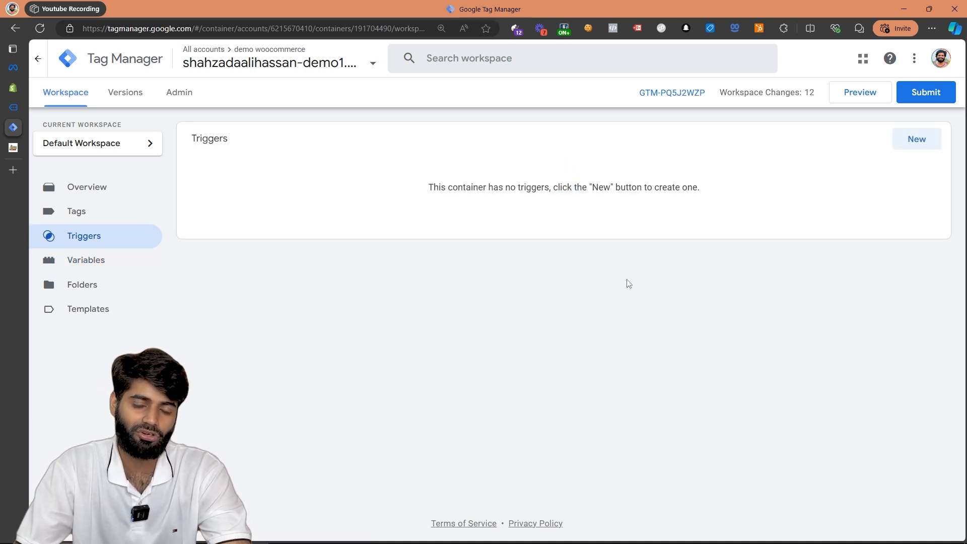
pyautogui.click(918, 139)
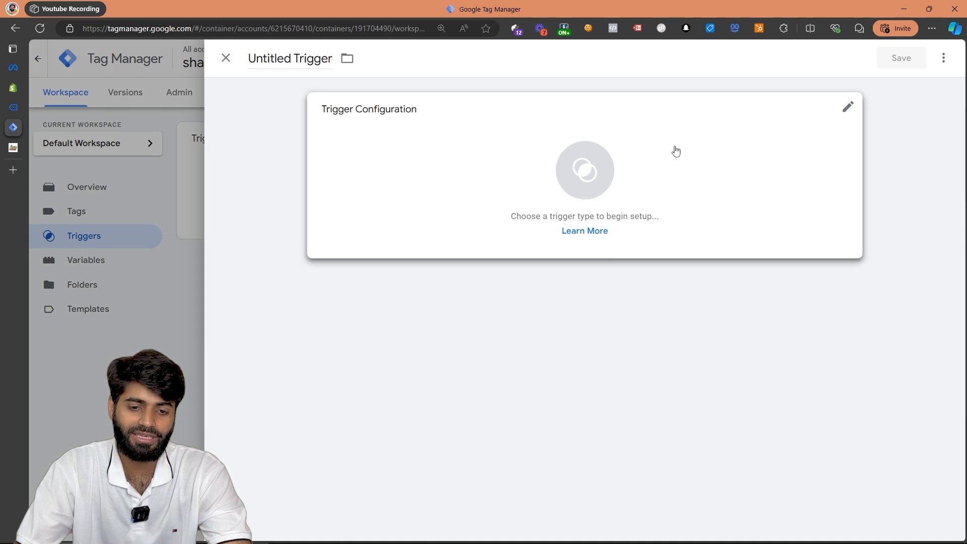
pyautogui.click(676, 151)
pyautogui.scroll(-4, 706, 227)
pyautogui.click(715, 389)
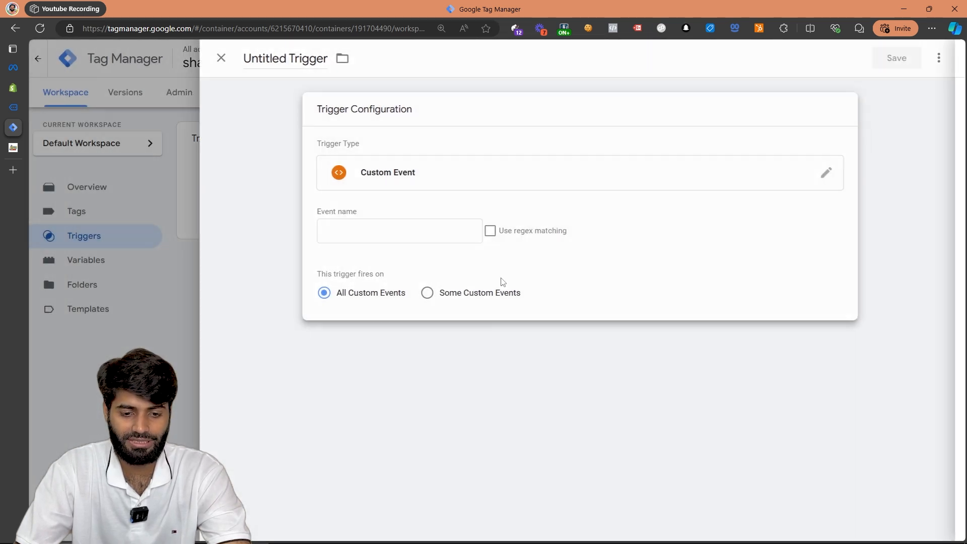
pyautogui.click(438, 237)
pyautogui.write('view_item')
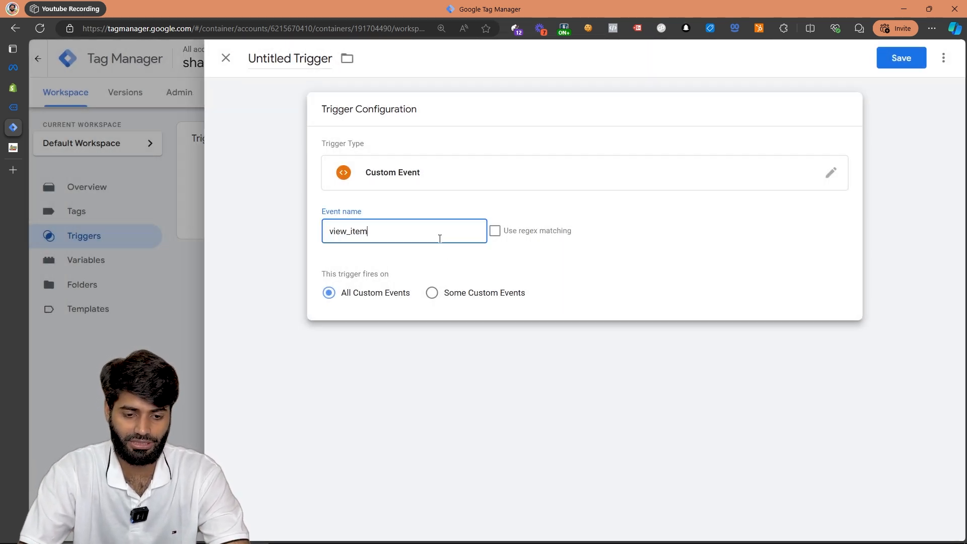
# Name the custom event trigger CE view_item and save it.
pyautogui.click(283, 58)
pyautogui.write('CE view_item')
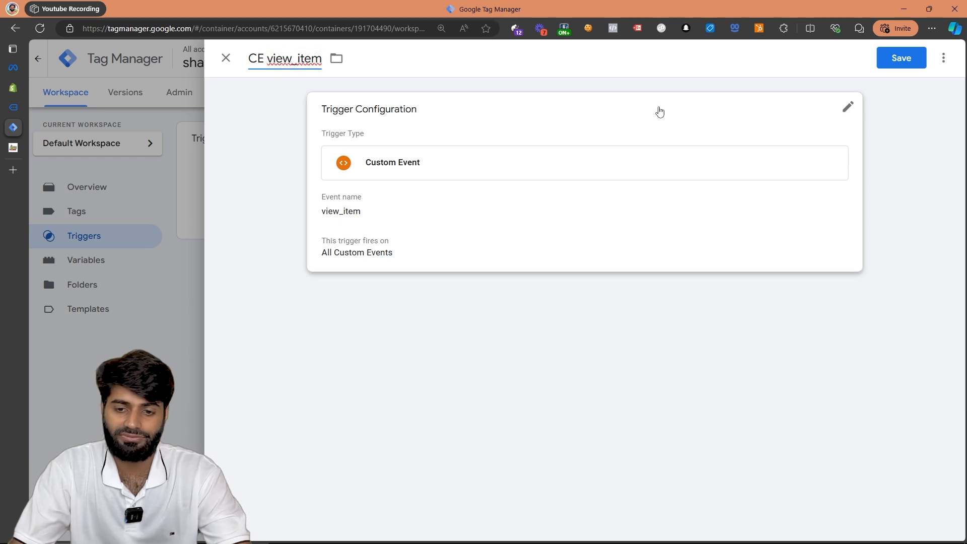
pyautogui.click(894, 67)
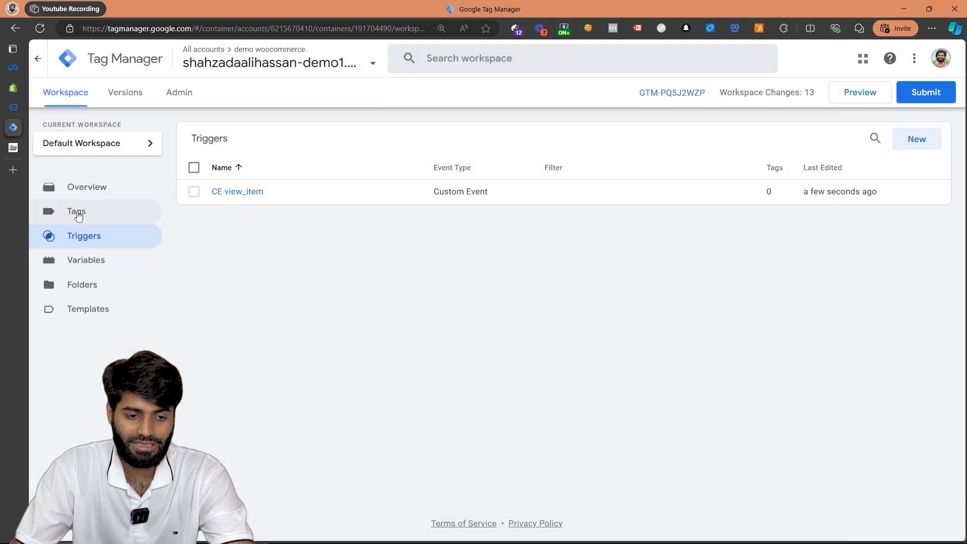
# Start a new tag in the container and assign the All Pages trigger to it.
pyautogui.click(77, 211)
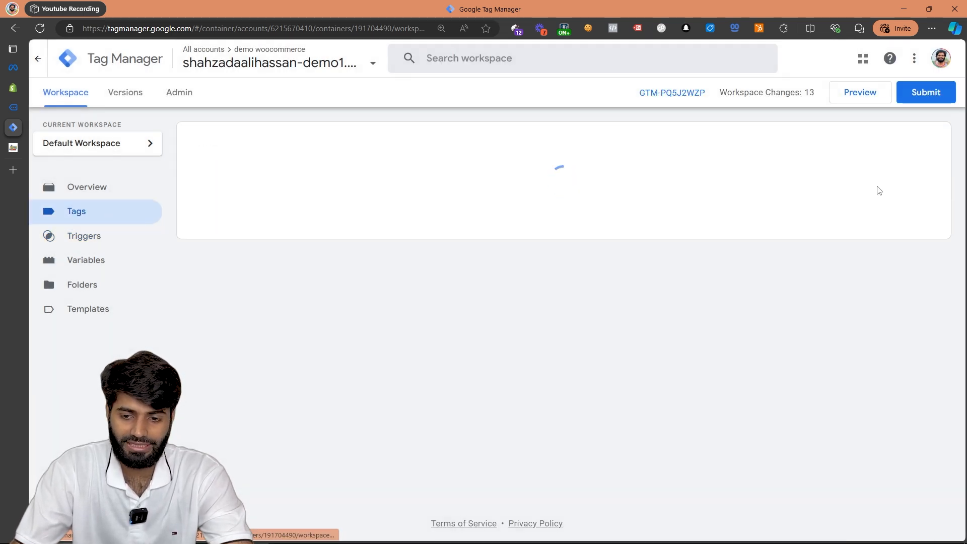
pyautogui.click(926, 143)
pyautogui.click(383, 350)
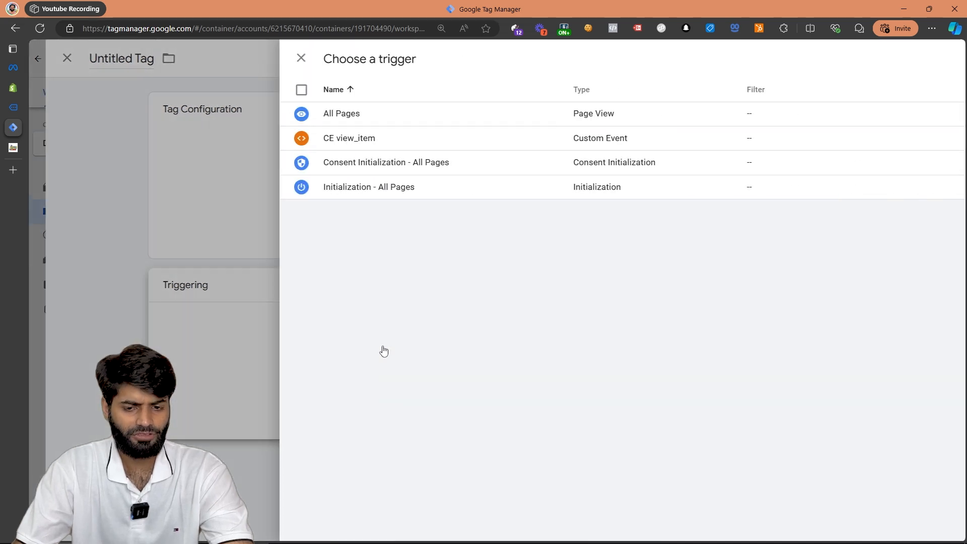
pyautogui.click(296, 119)
# Set the All Pages tag's type to Facebook Pixel and use {{Meta Pixel ID}} as its pixel ID.
pyautogui.click(485, 169)
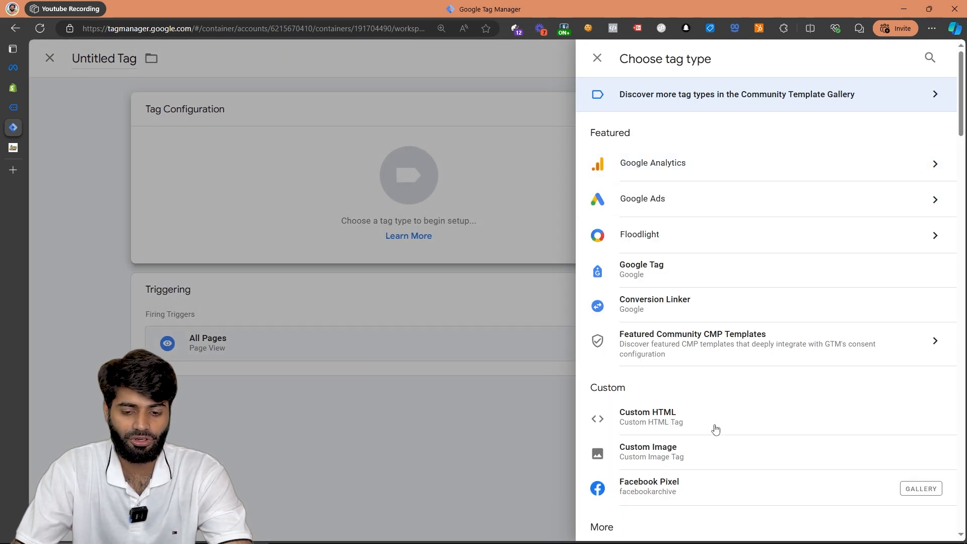
pyautogui.click(691, 490)
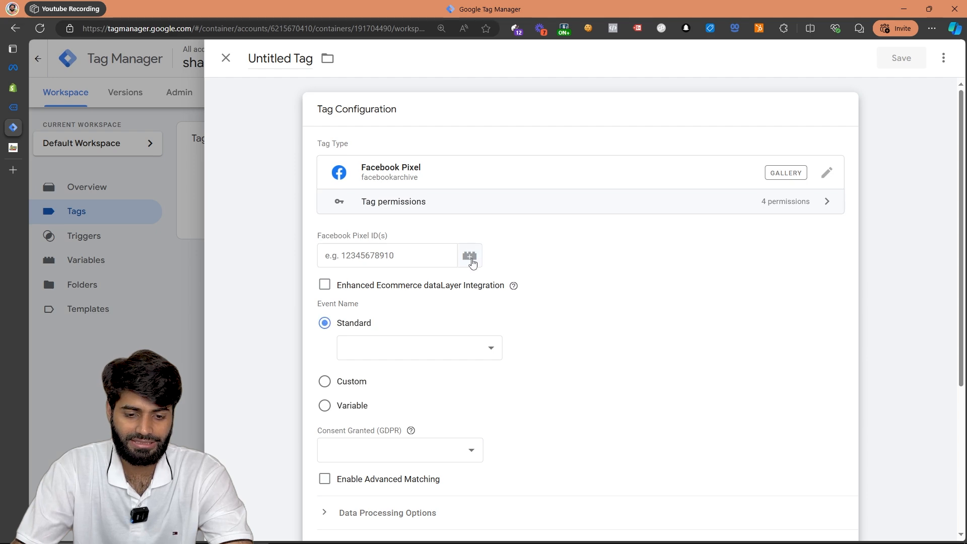
pyautogui.click(470, 243)
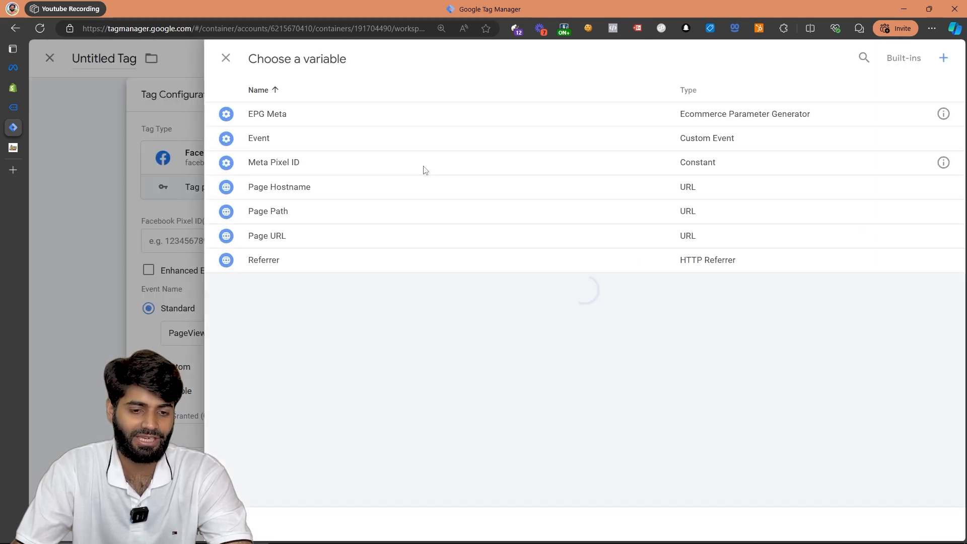
pyautogui.click(295, 162)
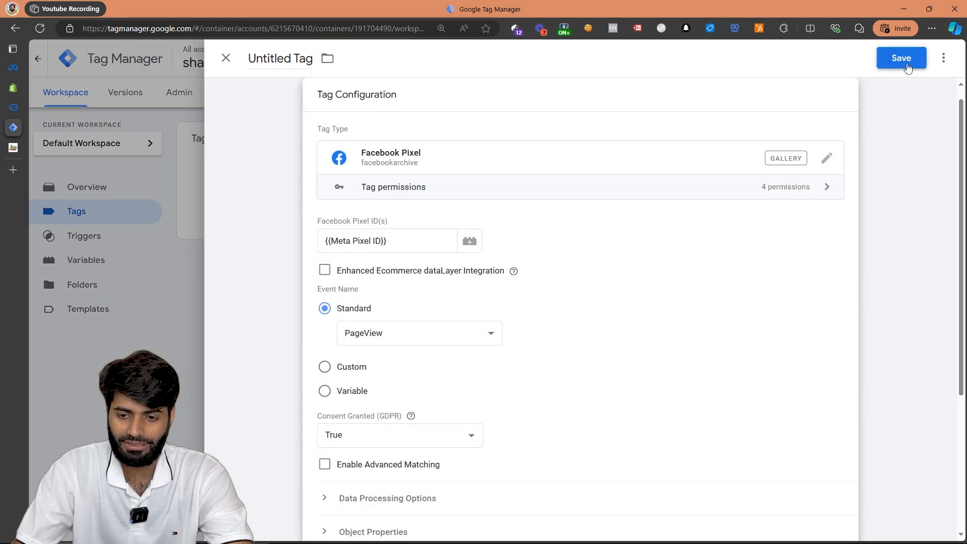
# Save the All Pages pixel tag under the name Meta Configuration Tag.
pyautogui.click(903, 59)
pyautogui.write('Meta')
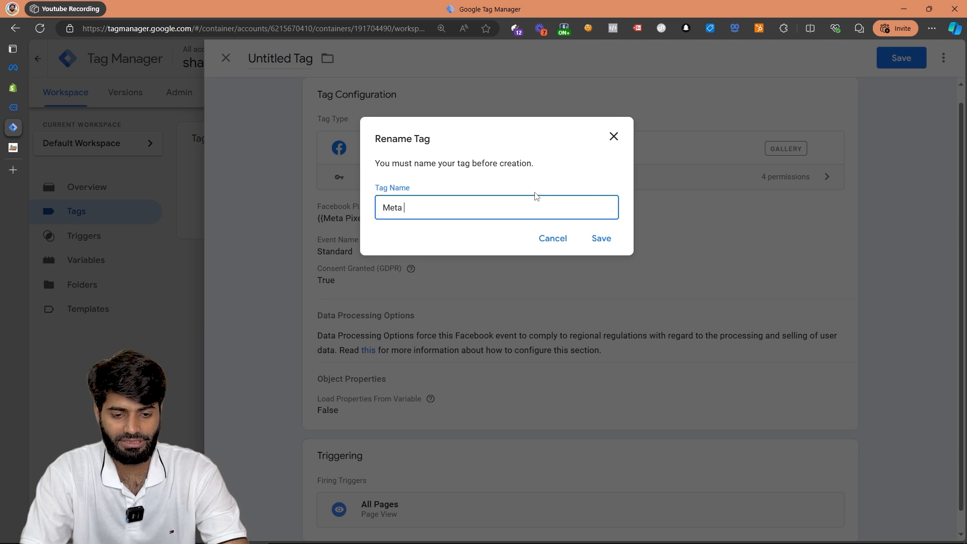
pyautogui.write(' Configuraiotn T')
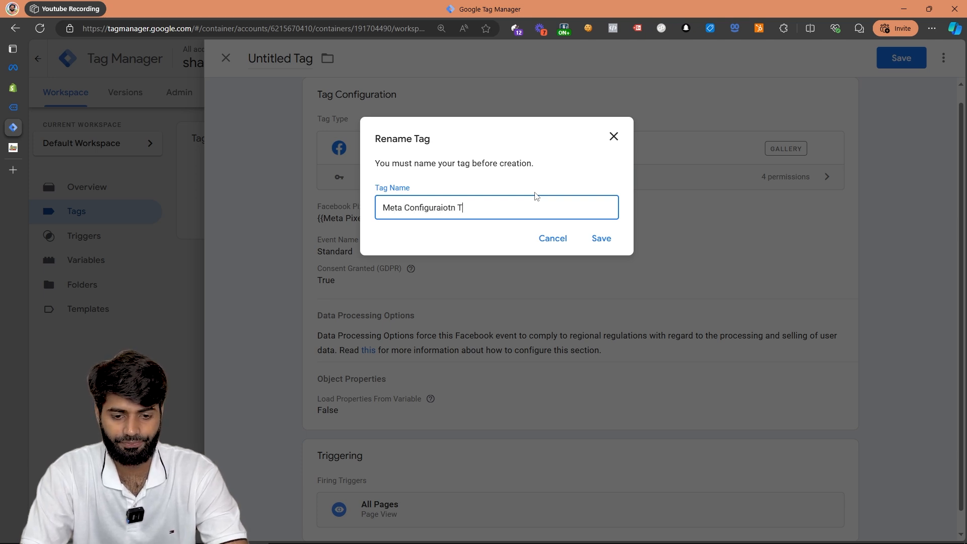
pyautogui.write('ag')
pyautogui.click(601, 239)
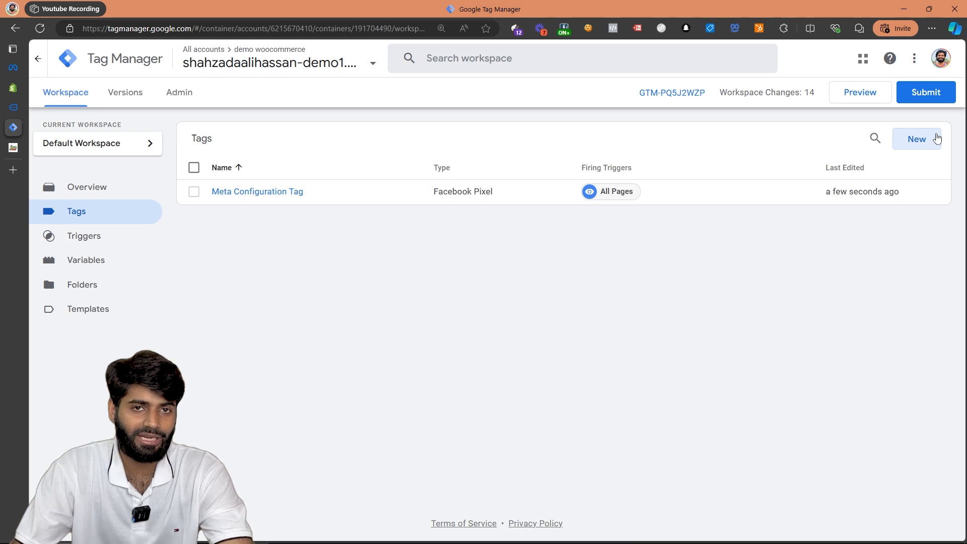
# Start another new tag and assign the CE view_item trigger to it.
pyautogui.click(938, 139)
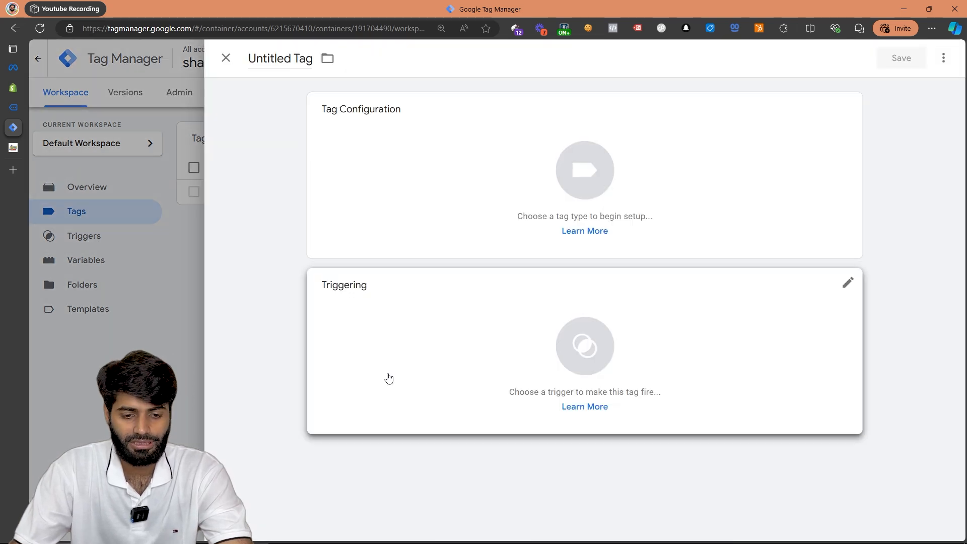
pyautogui.click(387, 378)
pyautogui.click(317, 144)
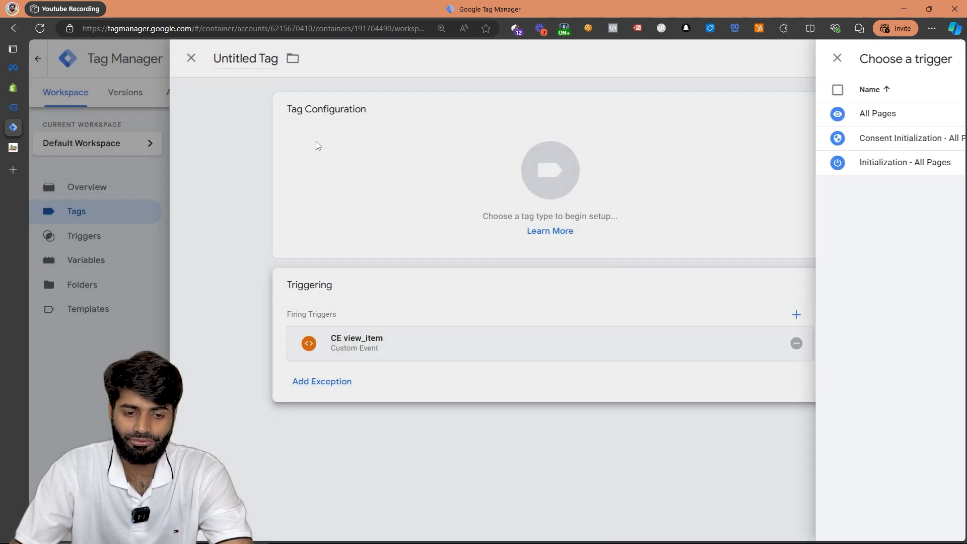
# Make the view_item tag a Facebook Pixel tag with {{Meta Pixel ID}} as its pixel ID.
pyautogui.click(518, 157)
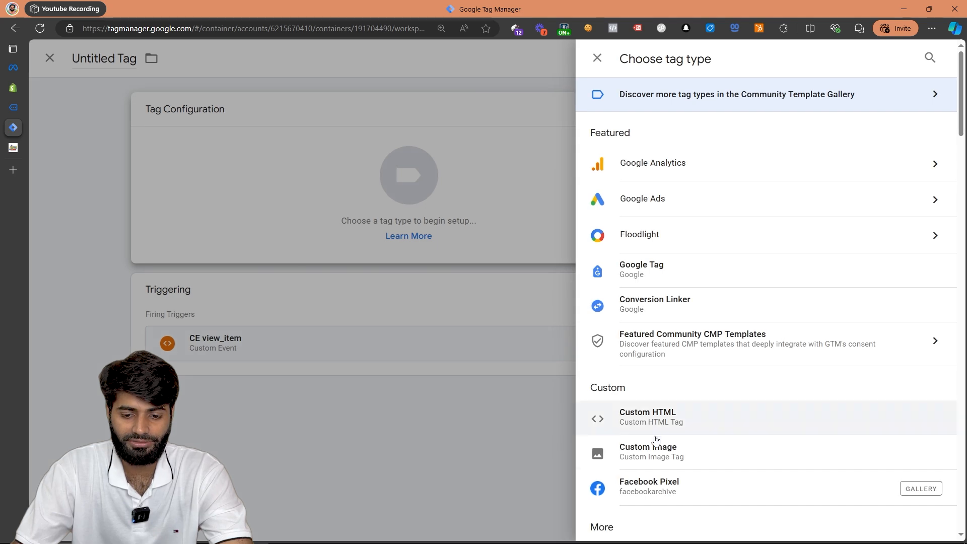
pyautogui.click(649, 488)
pyautogui.click(368, 262)
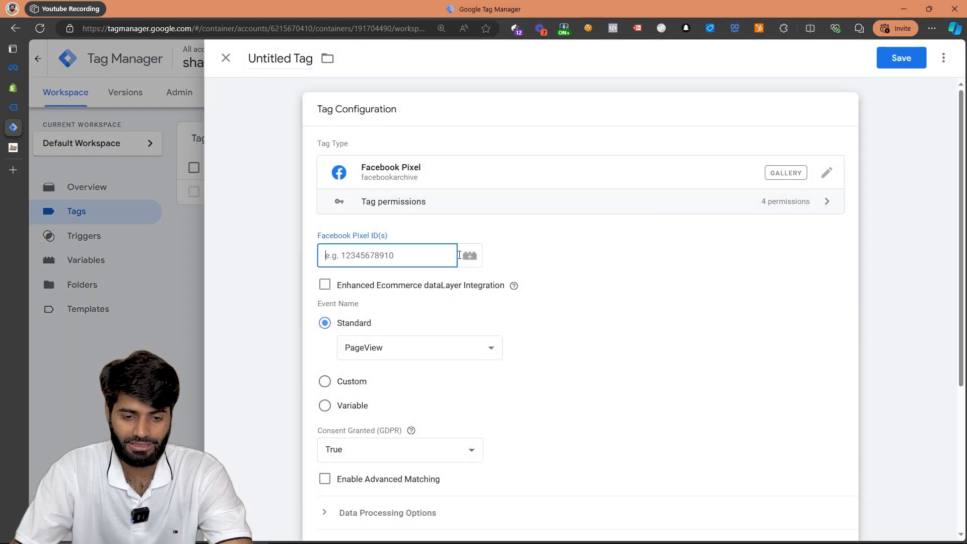
pyautogui.click(474, 259)
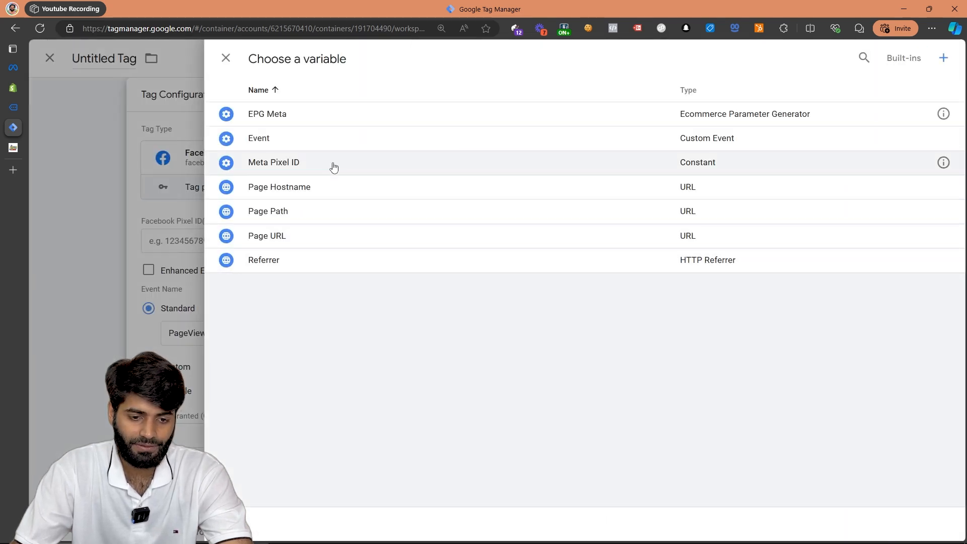
pyautogui.click(334, 167)
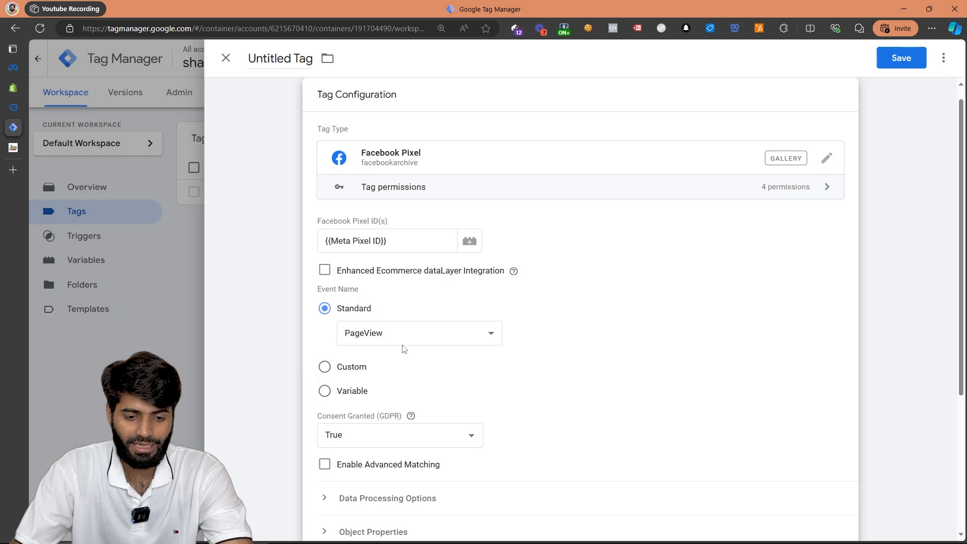
# Set the tag's standard event to ViewContent and load its object properties from the {{EPG Meta}} variable.
pyautogui.click(416, 339)
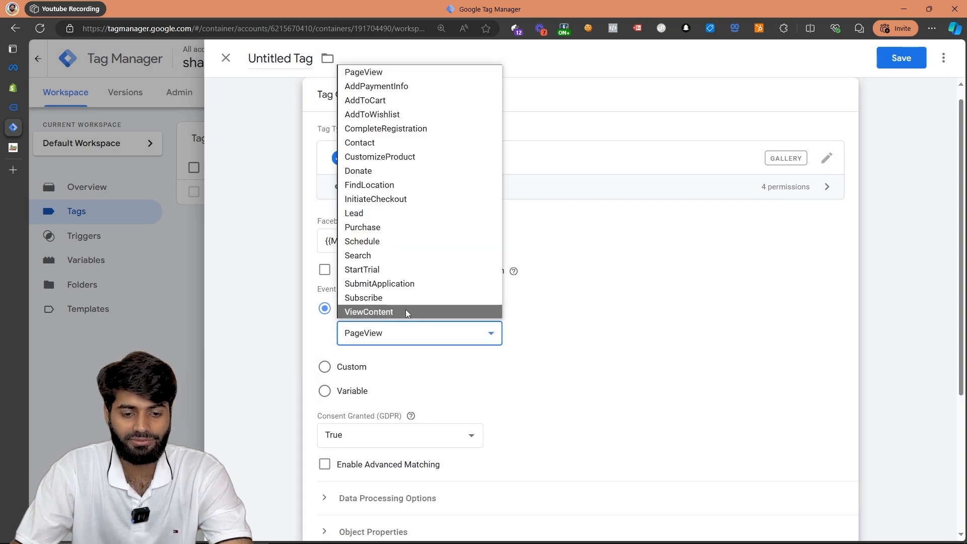
pyautogui.click(407, 313)
pyautogui.scroll(-3, 432, 267)
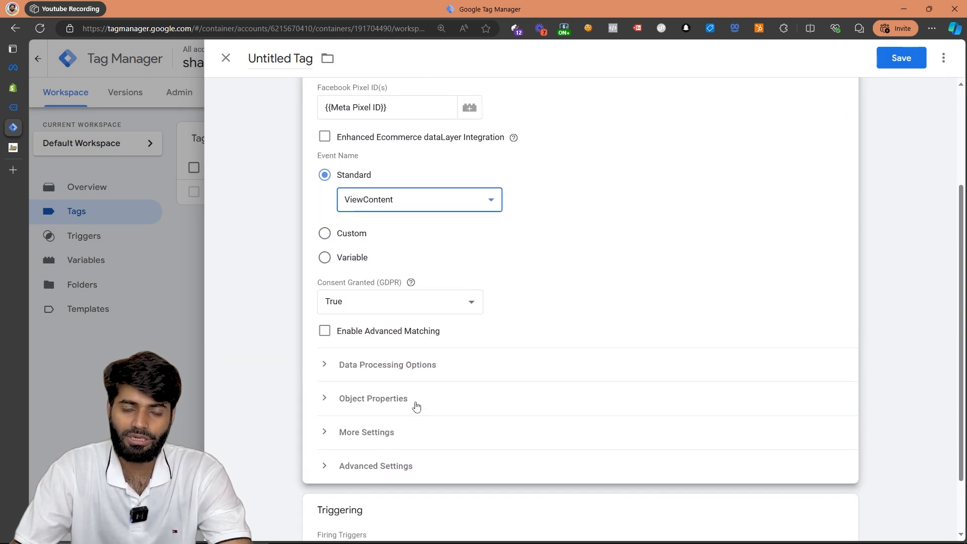
pyautogui.click(417, 403)
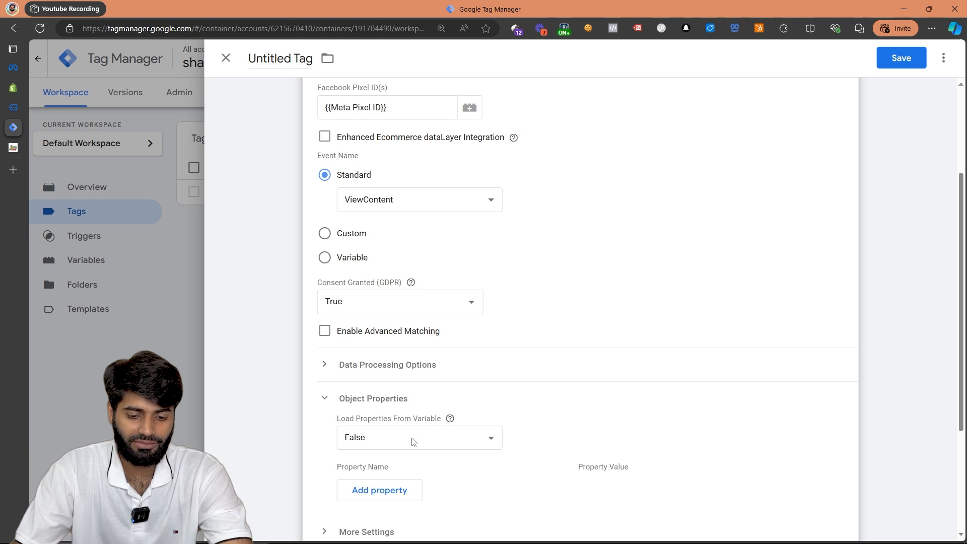
pyautogui.click(413, 442)
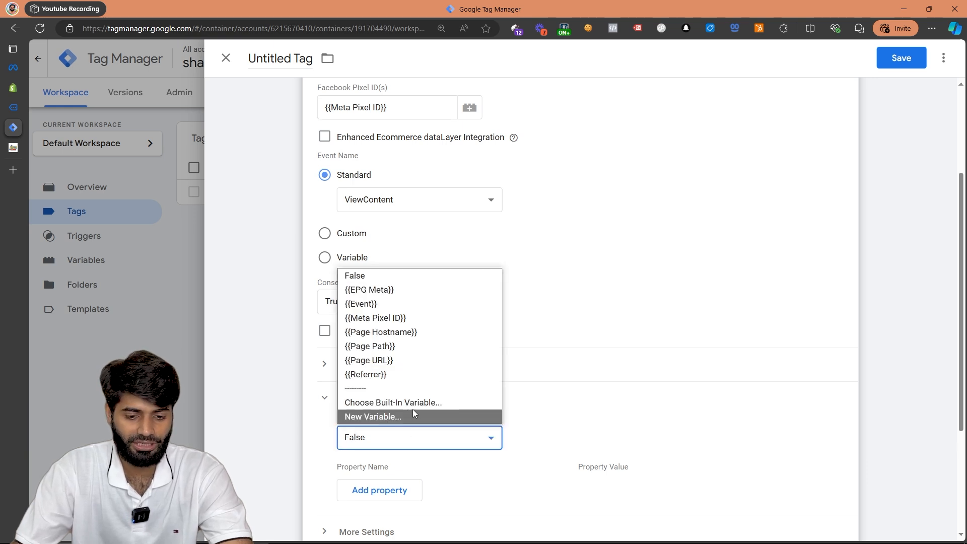
pyautogui.click(406, 292)
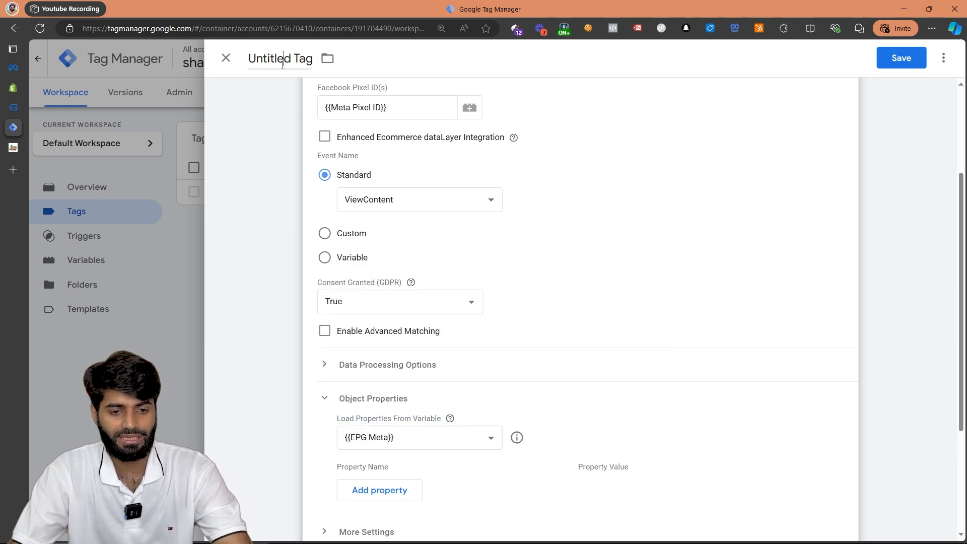
# Name the view_item pixel tag Meta ViewContent and save it.
pyautogui.click(282, 65)
pyautogui.write('Meta ')
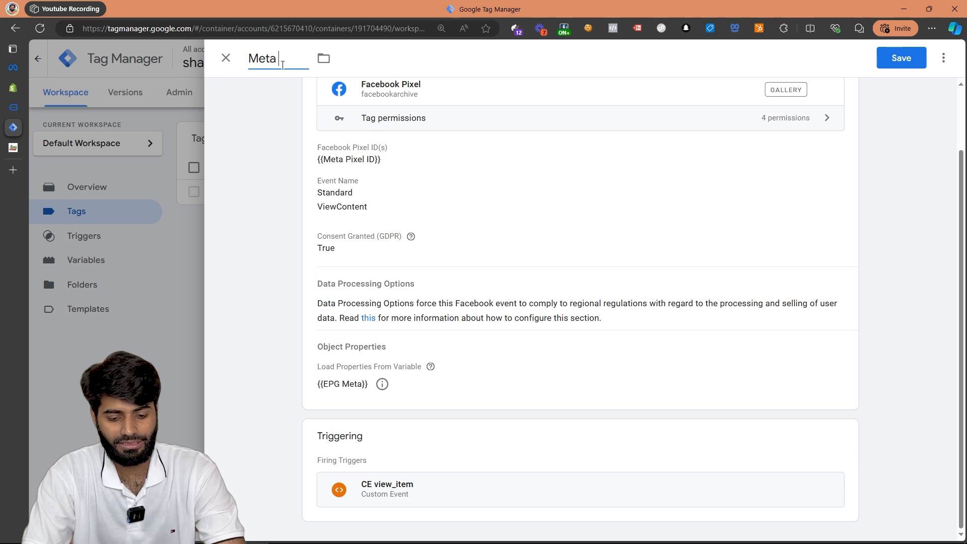
pyautogui.write('ViewContent')
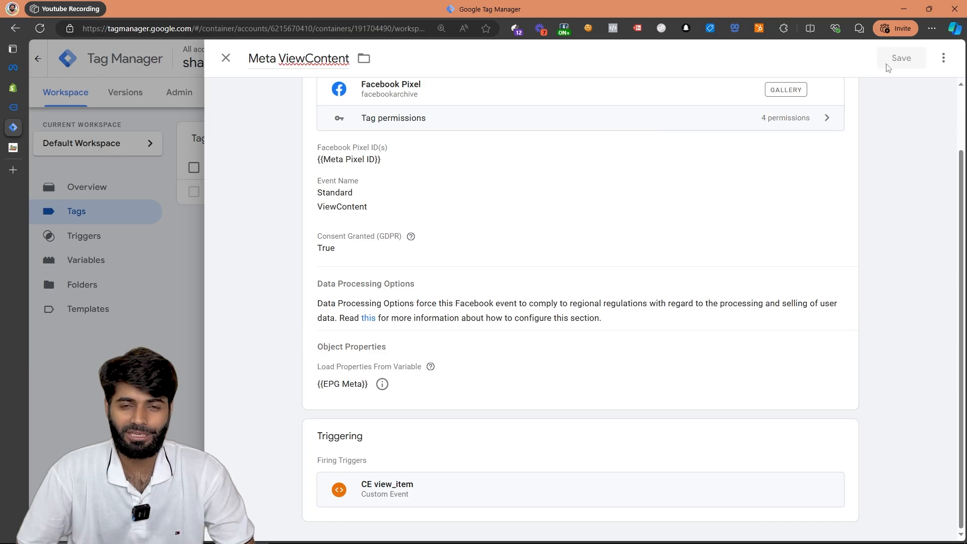
pyautogui.click(900, 59)
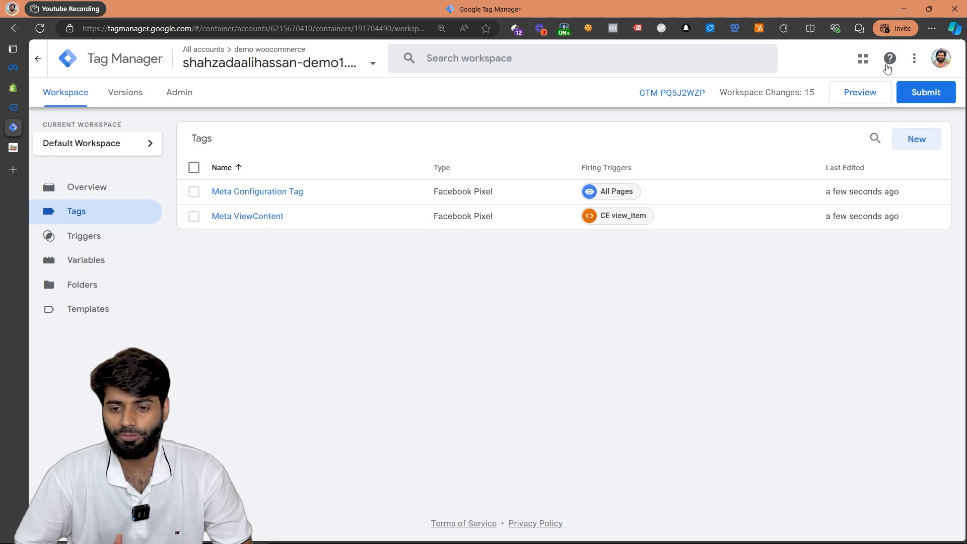
# Submit the workspace changes and publish them to the Live environment without a version name.
pyautogui.click(926, 93)
pyautogui.click(423, 197)
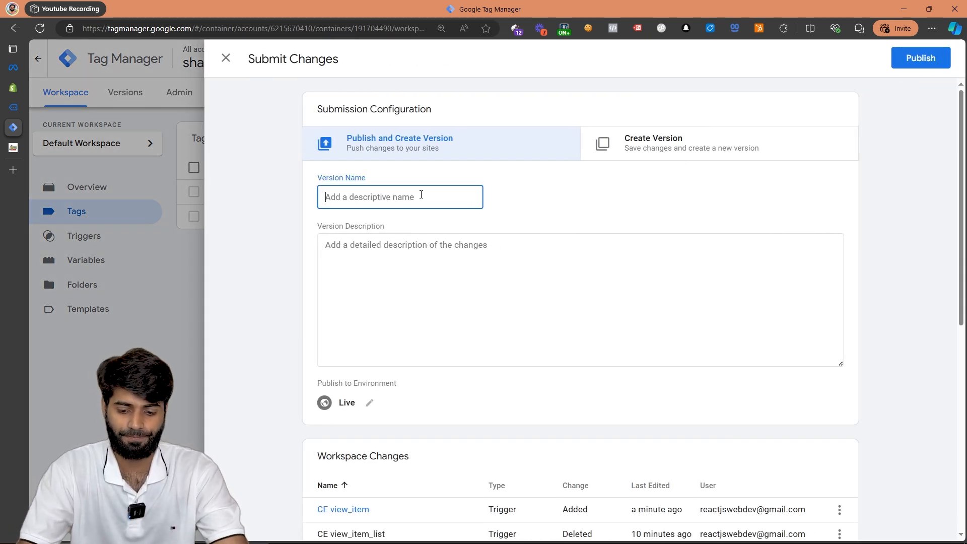
pyautogui.click(921, 58)
# Switch to the Shopify admin, open the online store's storefront and examine the PageView event's details in Meta Pixel Helper.
pyautogui.moveTo(96, 94)
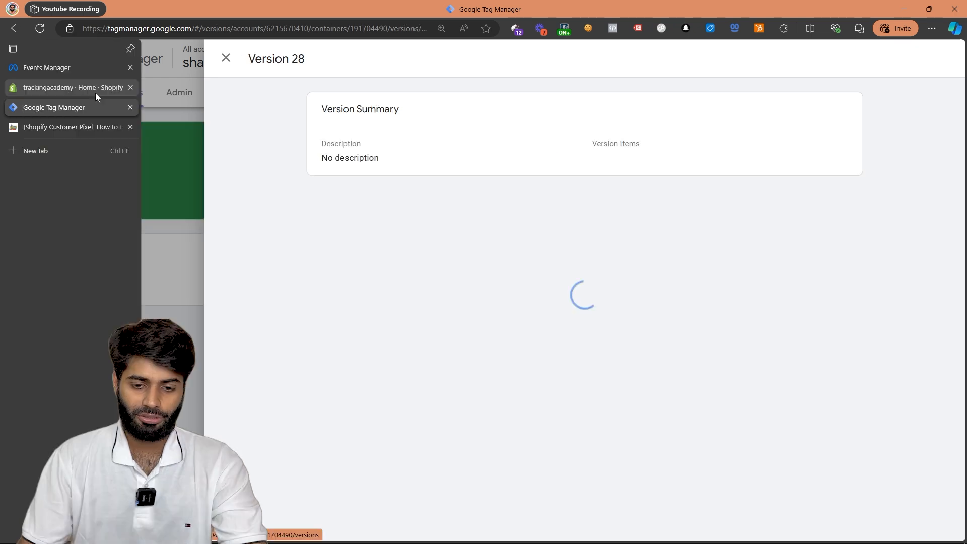
pyautogui.click(96, 94)
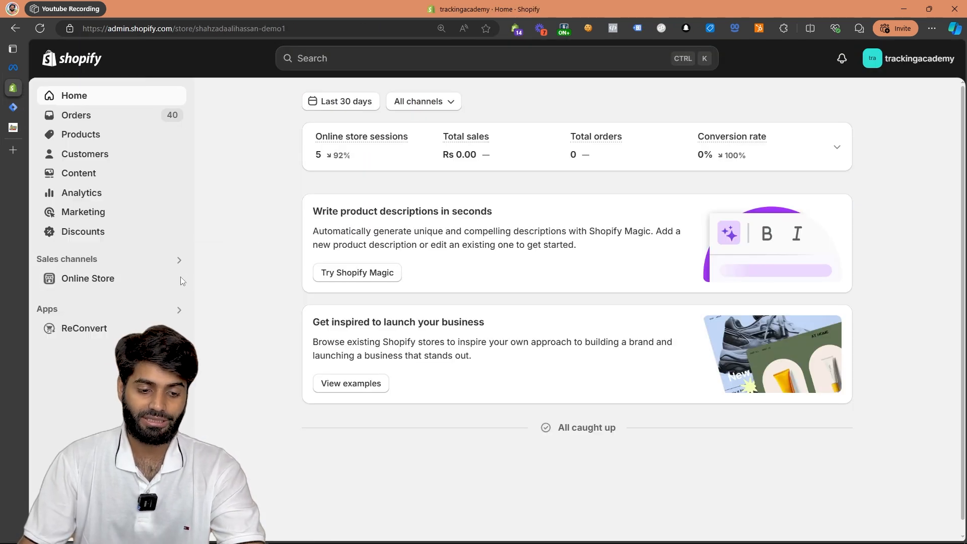
pyautogui.click(178, 279)
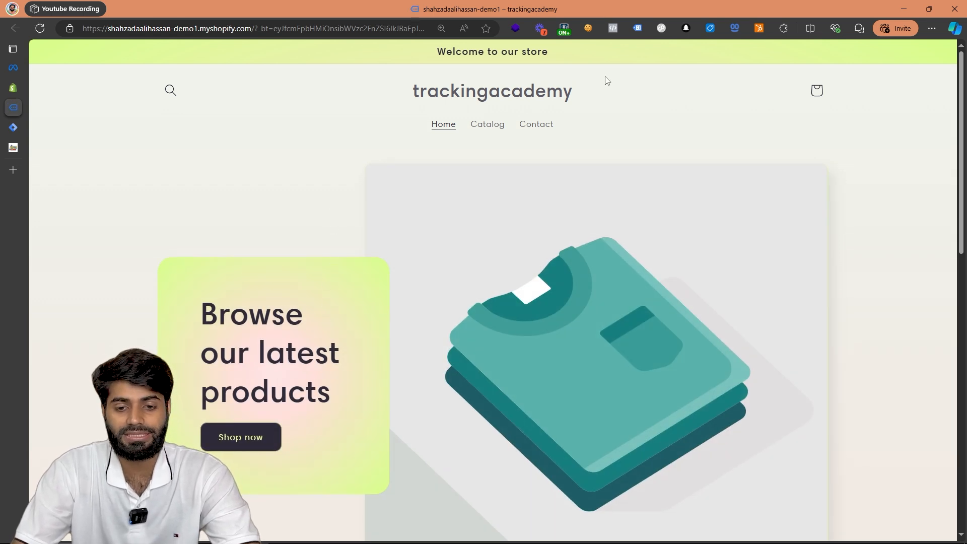
pyautogui.click(613, 29)
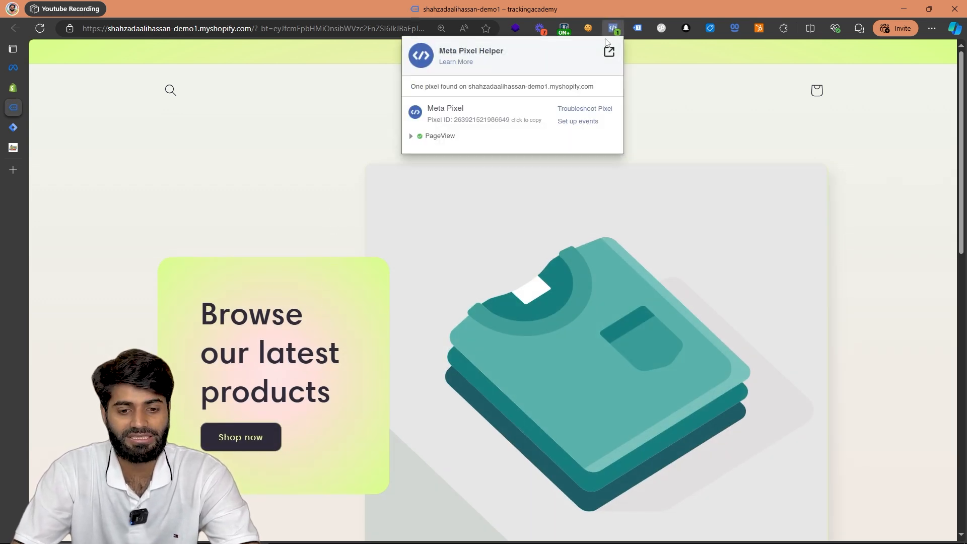
pyautogui.click(441, 137)
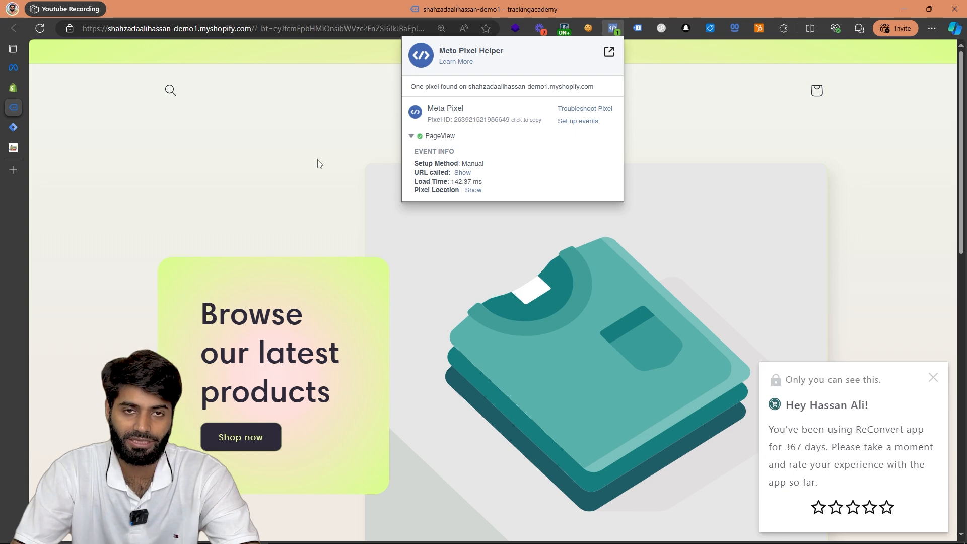
# Open the Product 001 Title page and examine the ViewContent event's custom parameters, including contents, in Meta Pixel Helper.
pyautogui.scroll(-10, 320, 161)
pyautogui.click(242, 185)
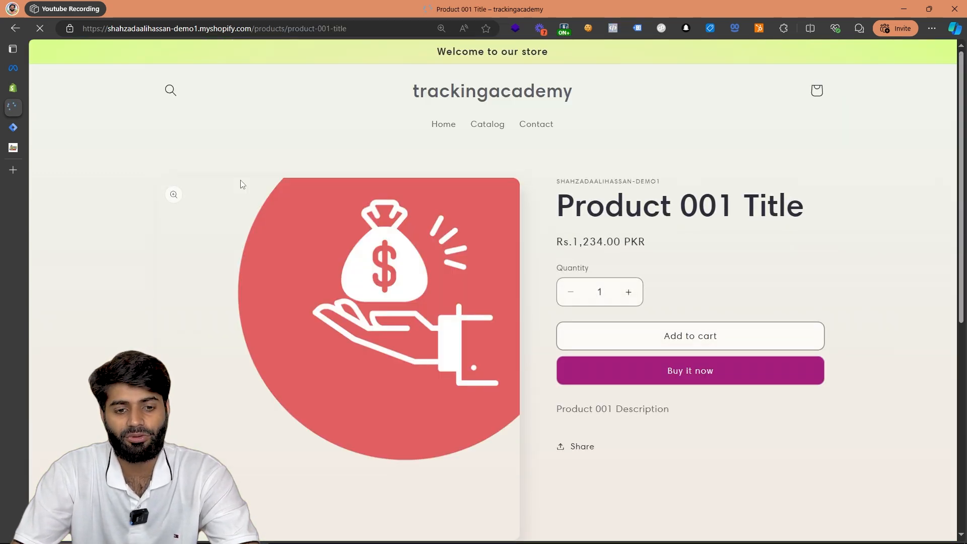
pyautogui.click(614, 32)
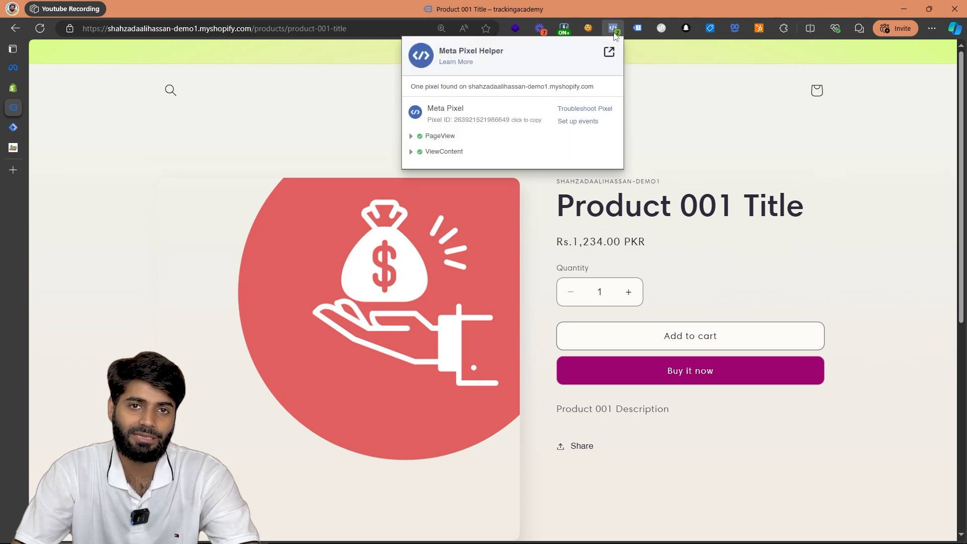
pyautogui.click(454, 154)
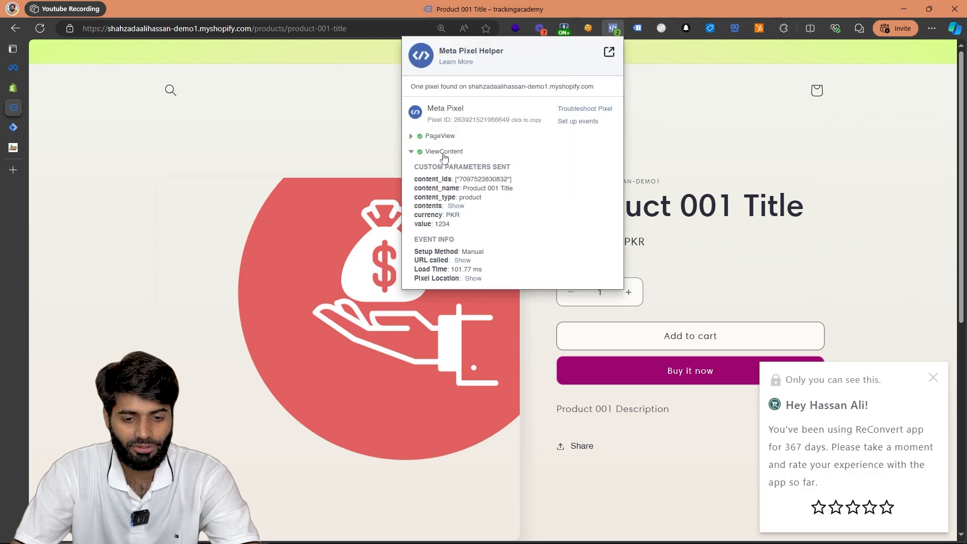
pyautogui.moveTo(513, 179); pyautogui.dragTo(411, 177)
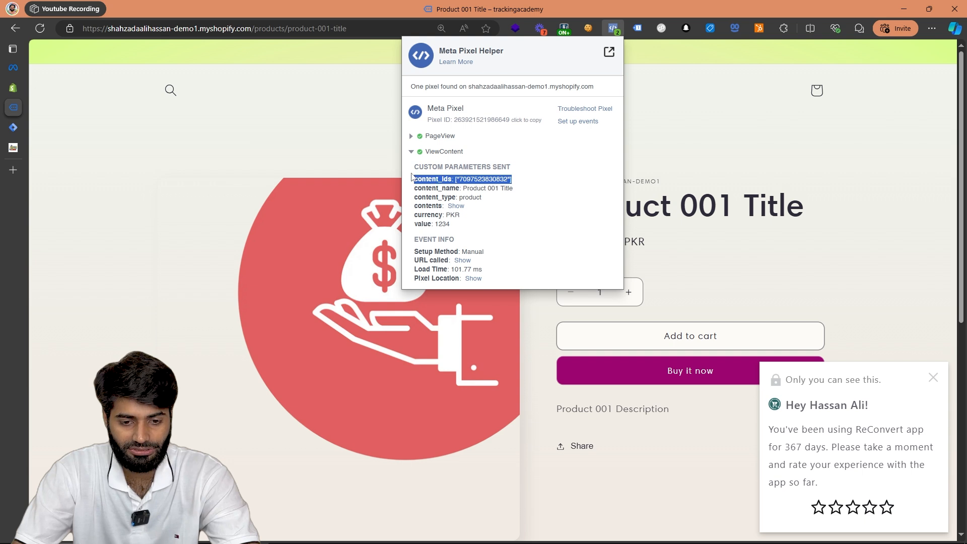
pyautogui.moveTo(519, 189); pyautogui.dragTo(409, 241)
pyautogui.click(455, 206)
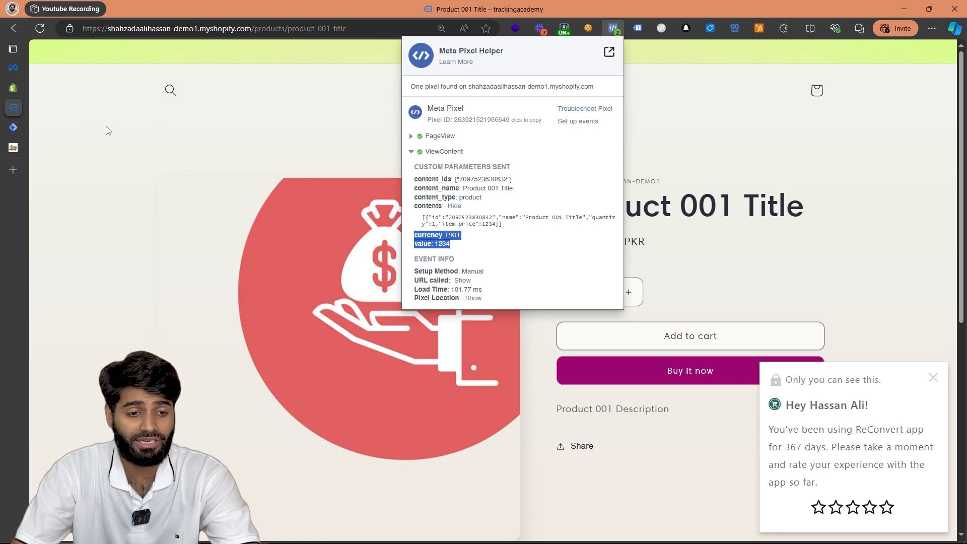
# Switch to Meta Events Manager and clear all recorded activity from the pixel's test events session.
pyautogui.click(16, 67)
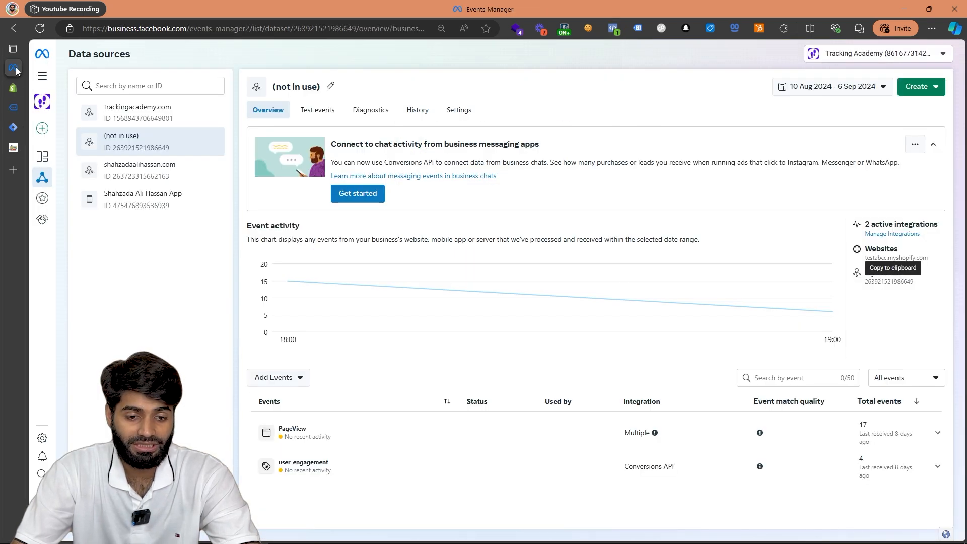
pyautogui.click(318, 112)
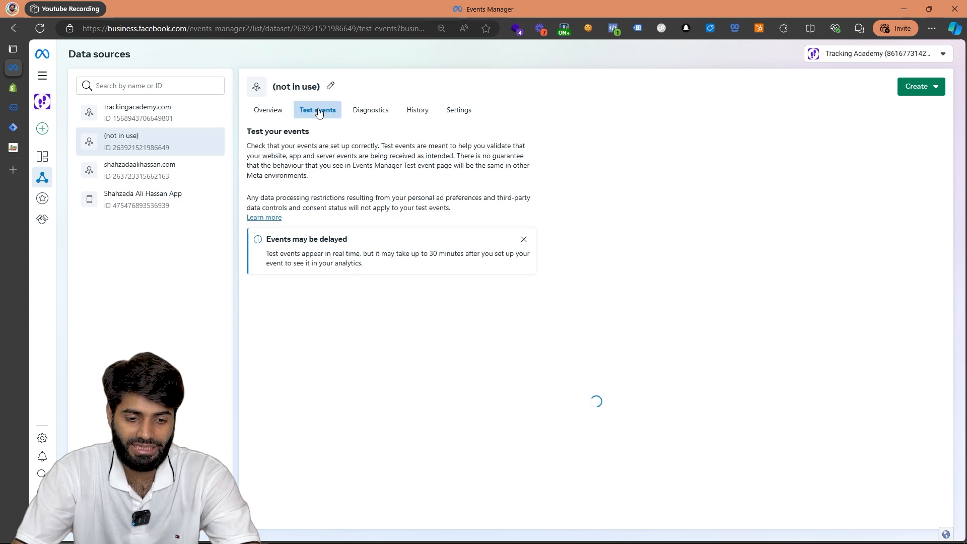
pyautogui.click(926, 303)
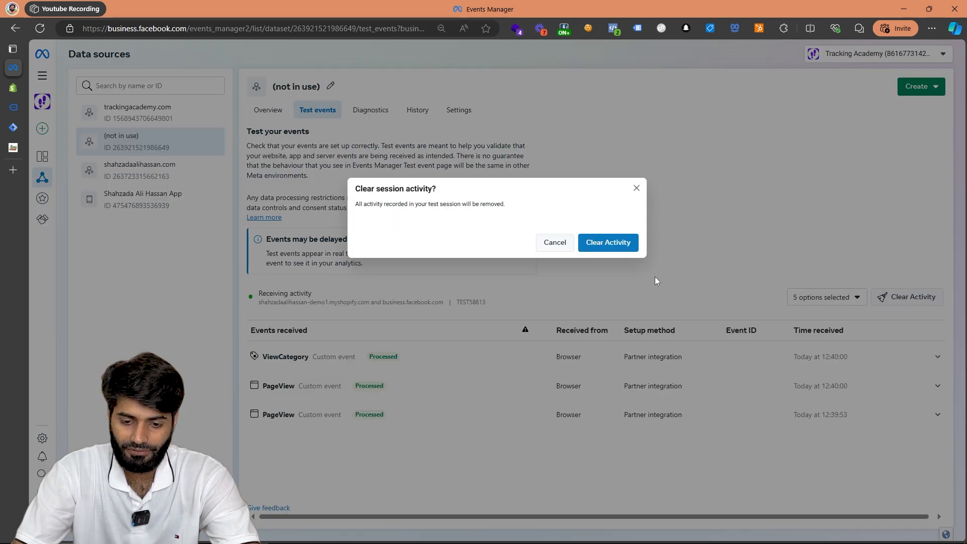
pyautogui.click(625, 244)
# Launch the store website from the website event test section and open the Product 003 Title page.
pyautogui.click(516, 373)
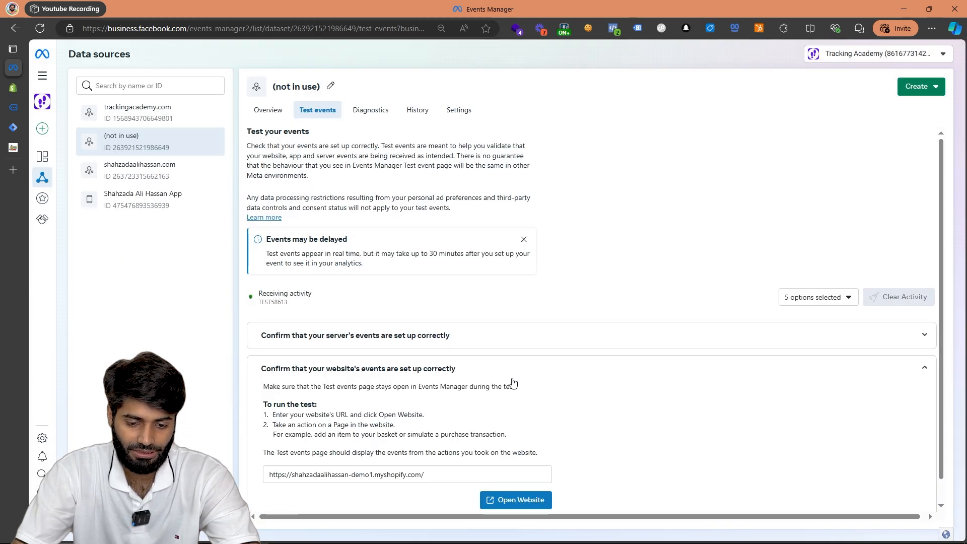
pyautogui.click(520, 501)
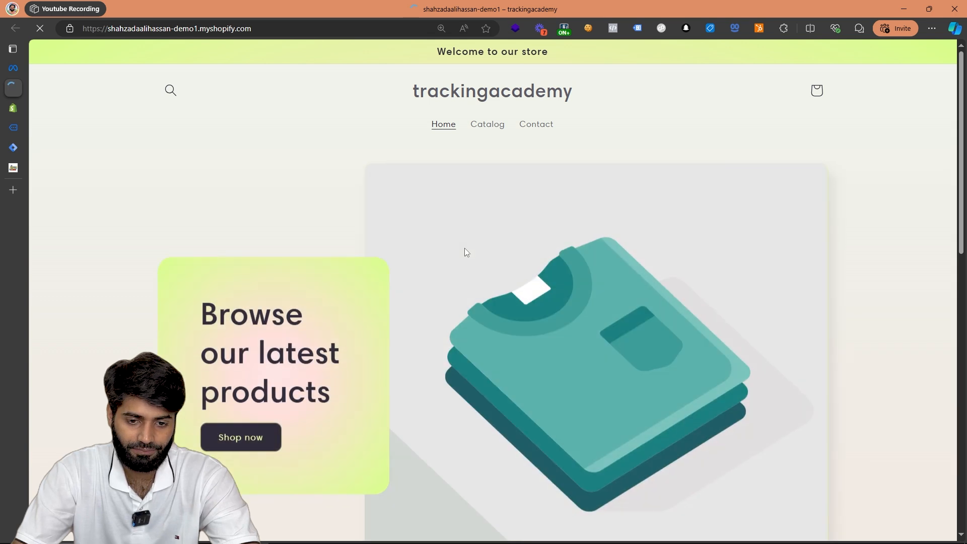
pyautogui.scroll(-10, 441, 199)
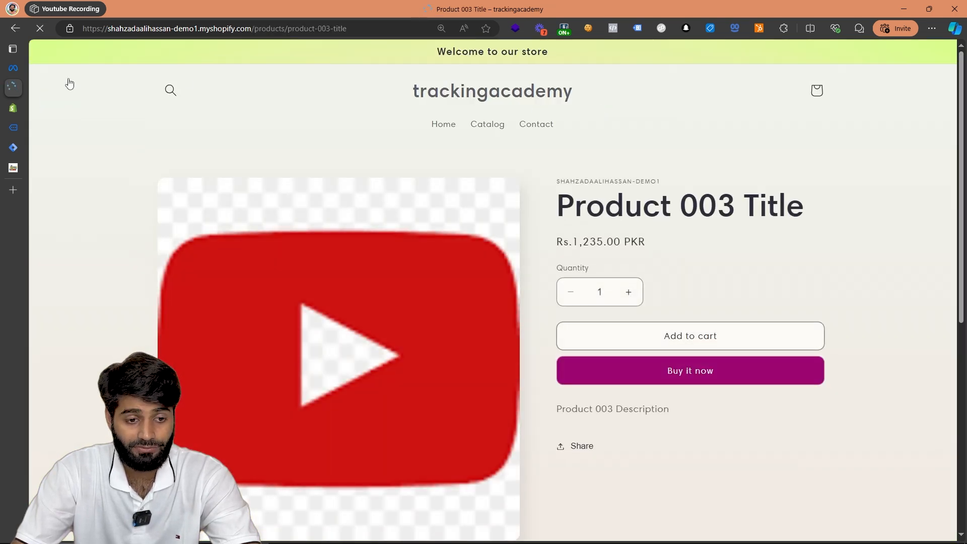
# Return to Events Manager, dismiss the delayed events notice and expand the View content event's full parameters.
pyautogui.click(11, 70)
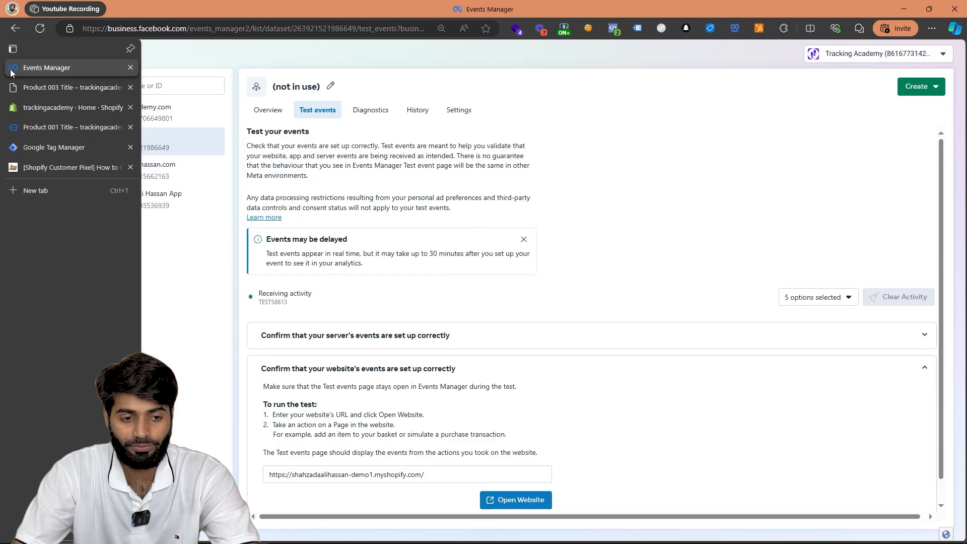
pyautogui.click(523, 239)
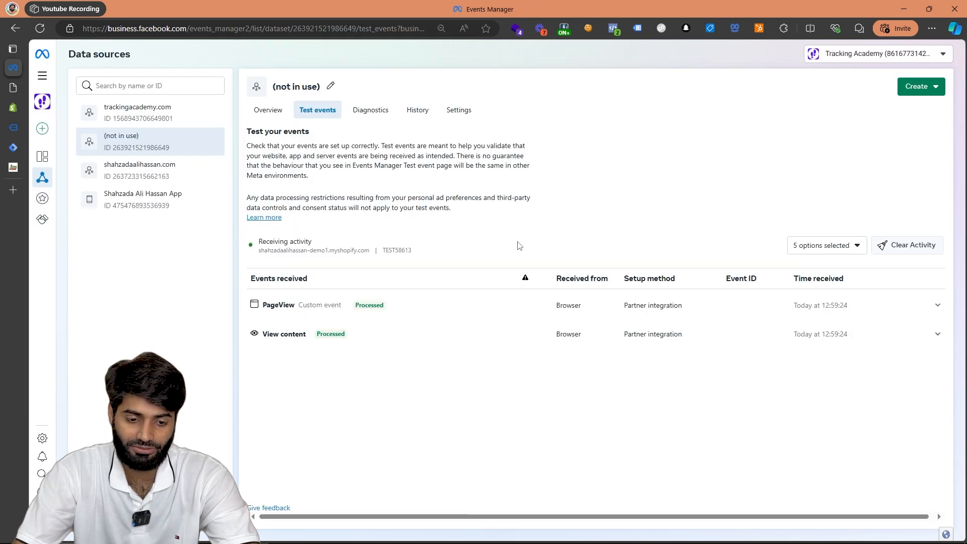
pyautogui.click(378, 337)
pyautogui.click(284, 422)
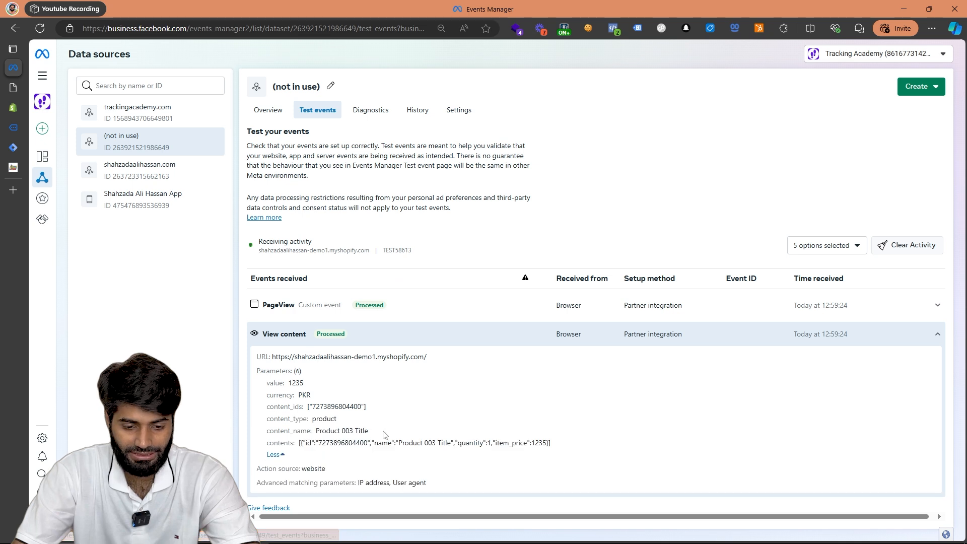
# Examine the contents, content_name, content_type and content_ids parameters received with the View content event.
pyautogui.moveTo(564, 446); pyautogui.dragTo(249, 446)
pyautogui.moveTo(371, 432); pyautogui.dragTo(267, 432)
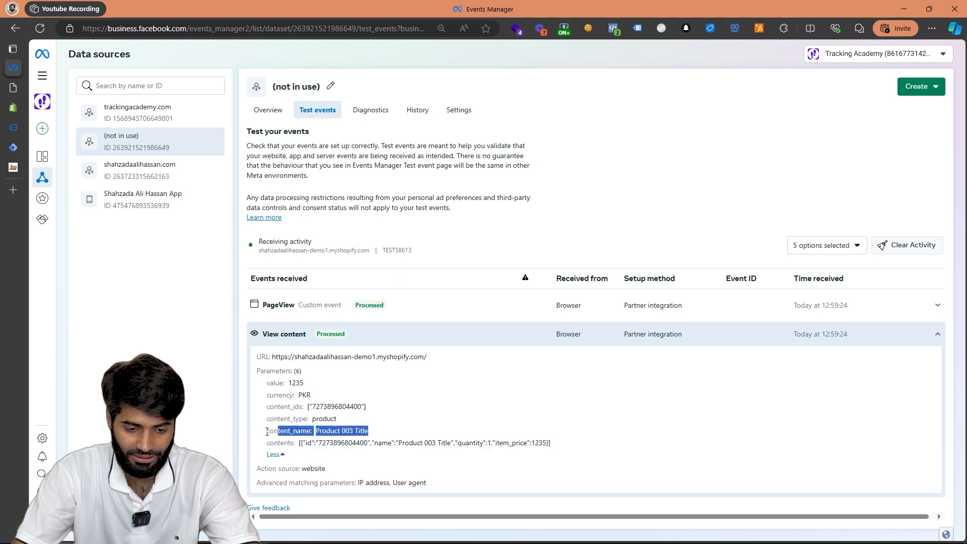
pyautogui.moveTo(351, 421); pyautogui.dragTo(258, 423)
pyautogui.moveTo(374, 407); pyautogui.dragTo(273, 404)
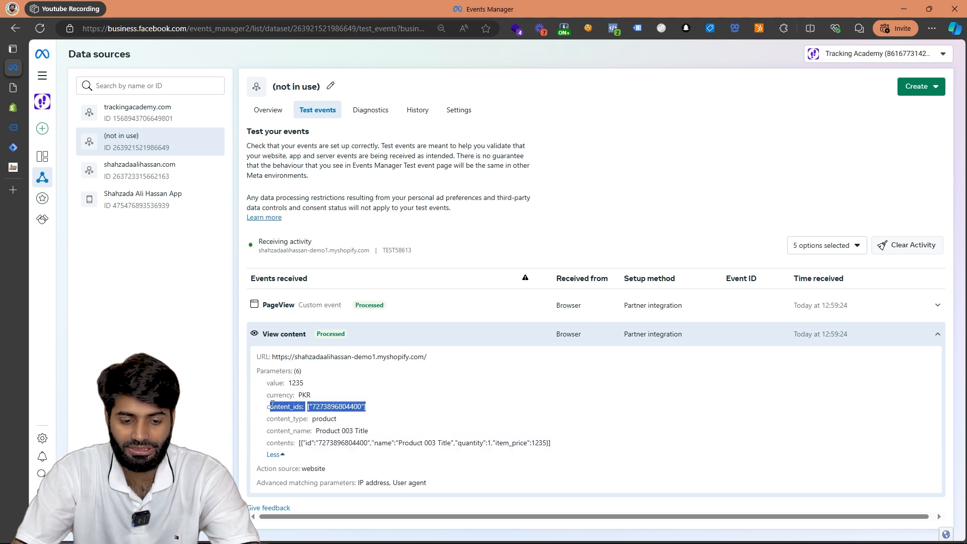
pyautogui.click(272, 405)
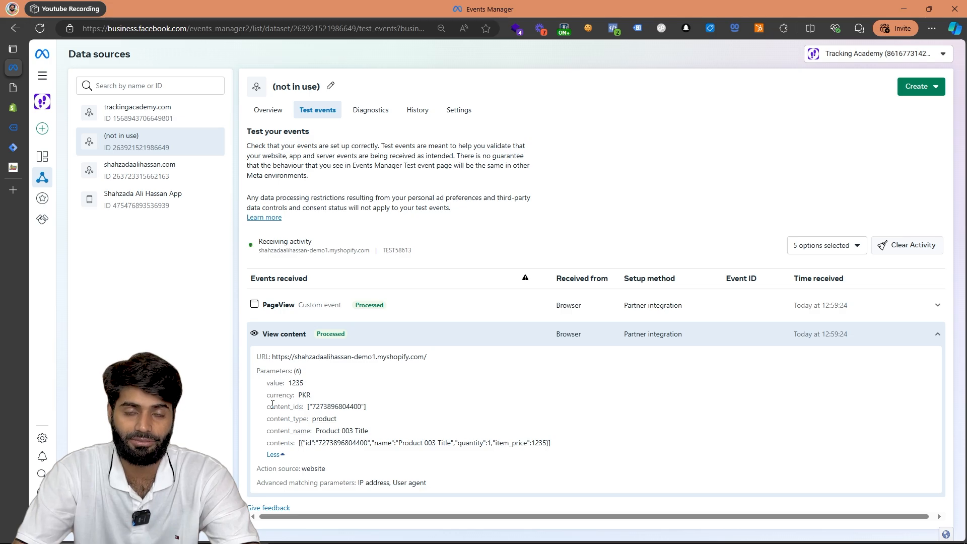